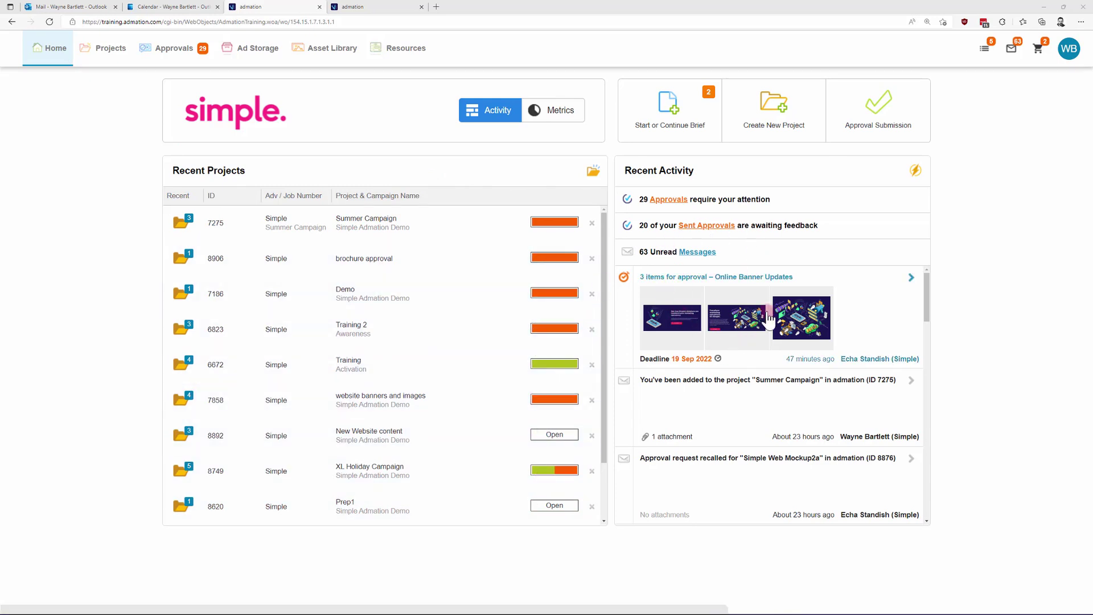
Review the recent activity feed and the recent projects list on the home dashboard.
{"action": "scroll", "coordinate": [757, 320], "scroll_direction": "down", "scroll_amount": 5}
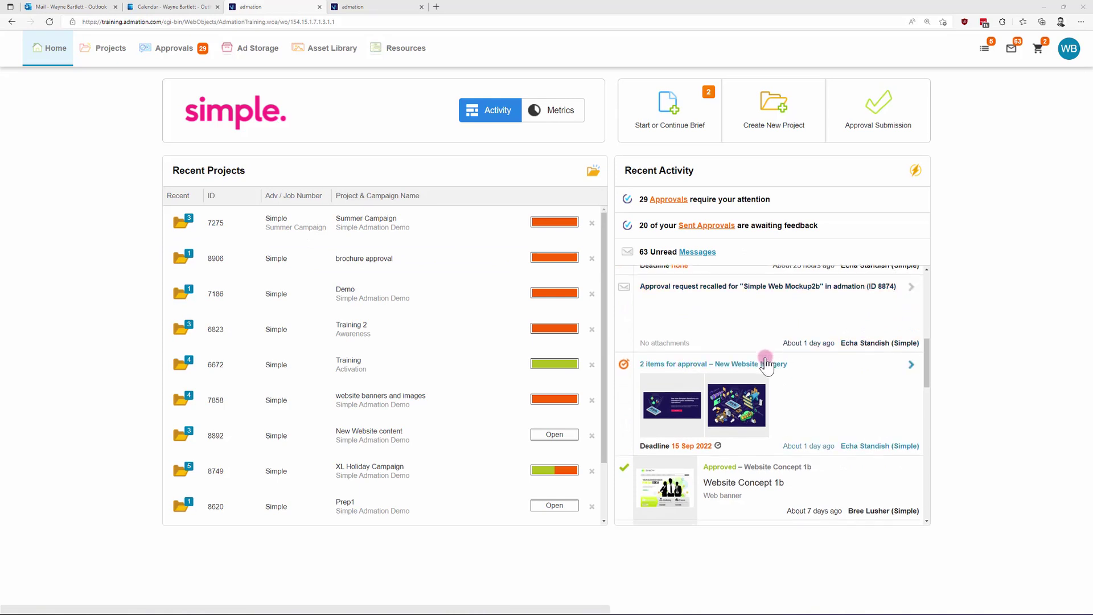
{"action": "scroll", "coordinate": [766, 363], "scroll_direction": "down", "scroll_amount": 2}
{"action": "scroll", "coordinate": [733, 420], "scroll_direction": "up", "scroll_amount": 4}
{"action": "scroll", "coordinate": [735, 421], "scroll_direction": "up", "scroll_amount": 4}
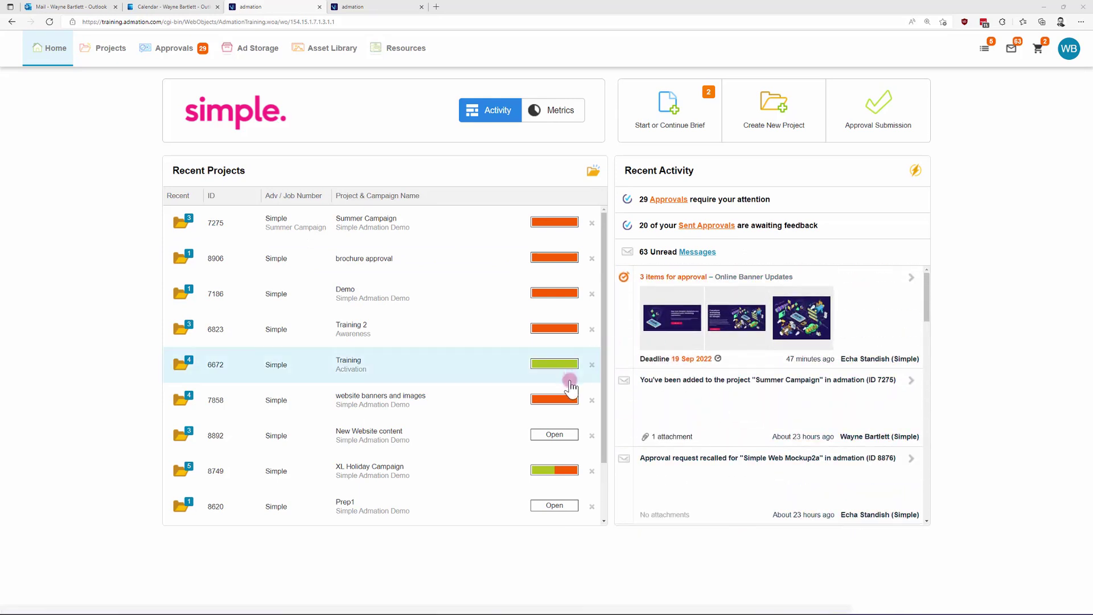
{"action": "scroll", "coordinate": [570, 387], "scroll_direction": "down", "scroll_amount": 2}
{"action": "mouse_move", "coordinate": [563, 398]}
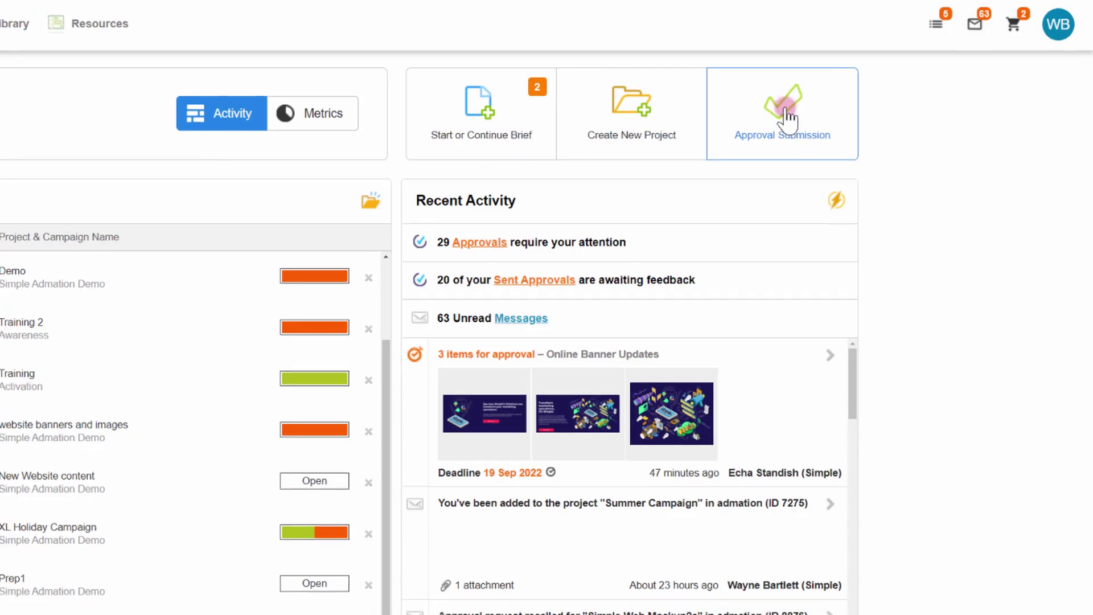
Open the incomplete Simple Brief - Automatic for "New online Banners for November" to continue filling it in.
{"action": "left_click", "coordinate": [446, 126]}
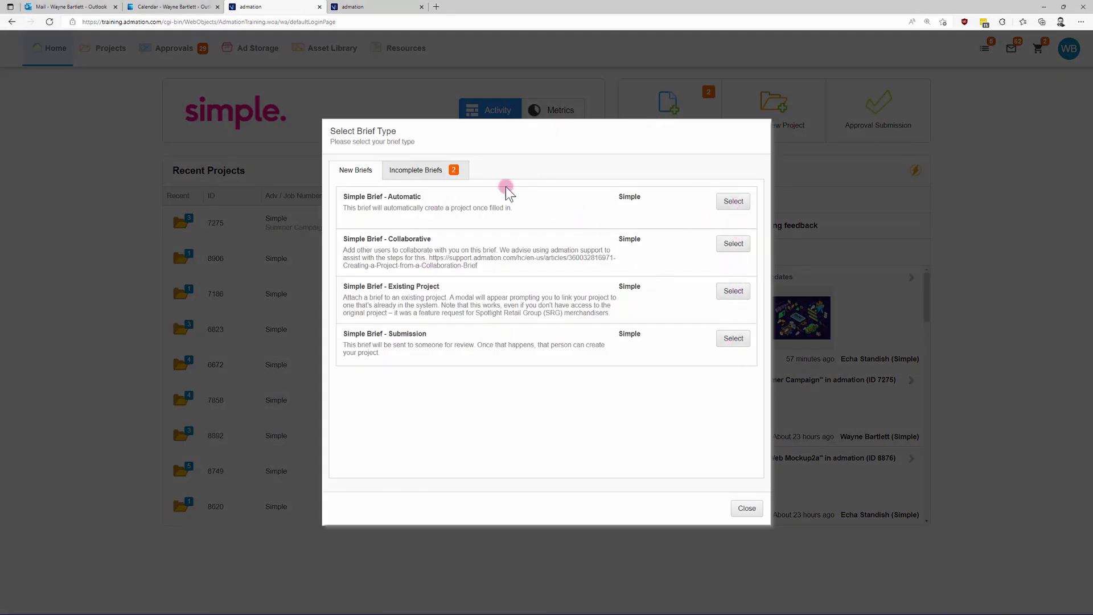
{"action": "left_click", "coordinate": [414, 177]}
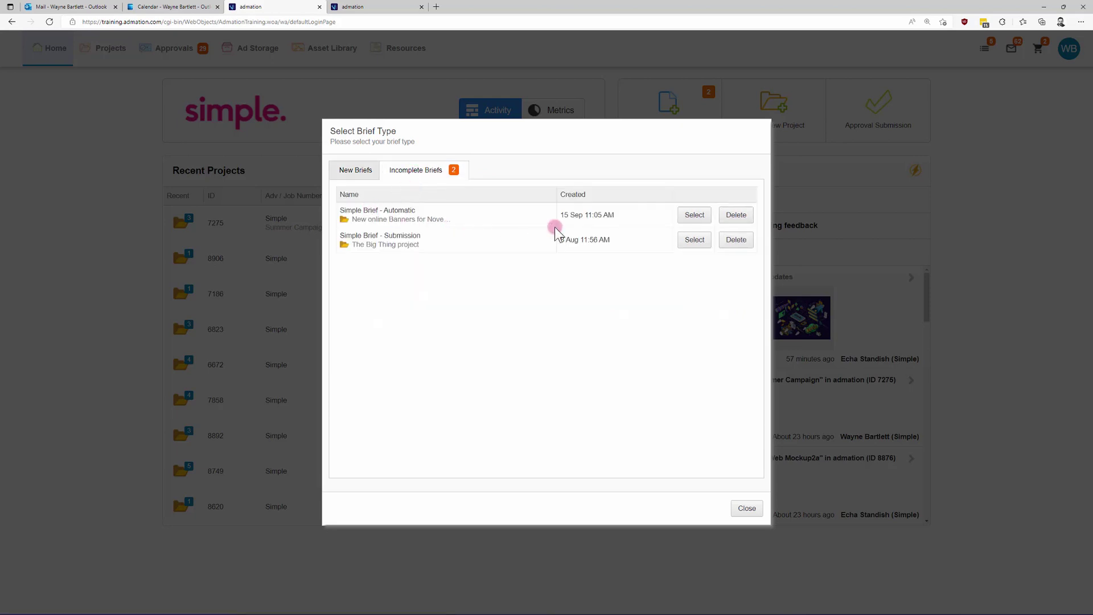
{"action": "left_click", "coordinate": [697, 220]}
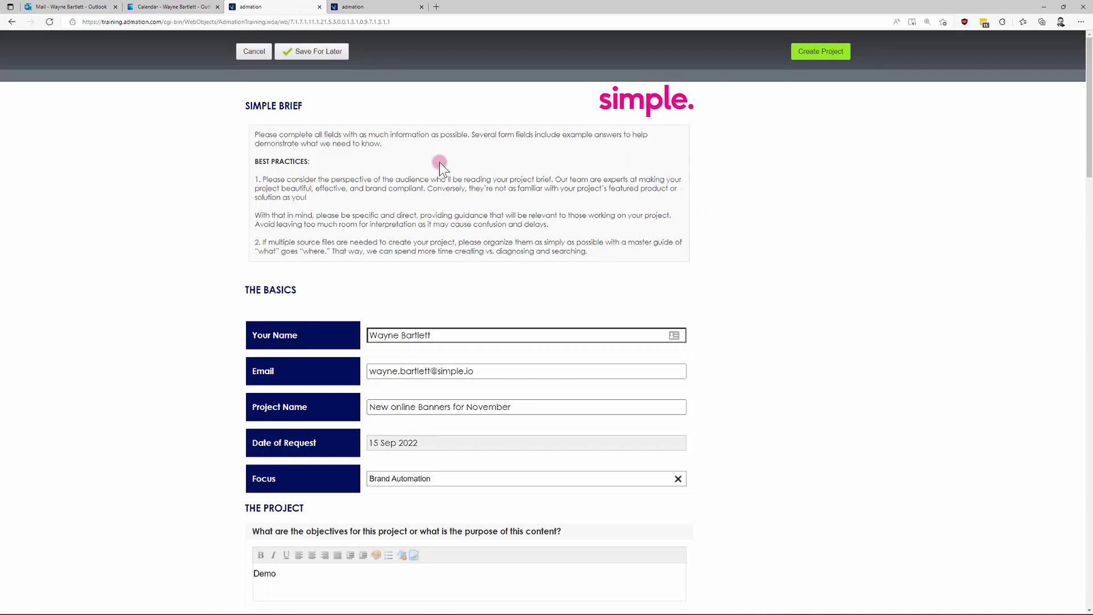
Add New Zealand and Europe to the brief's regional focus.
{"action": "scroll", "coordinate": [364, 271], "scroll_direction": "down", "scroll_amount": 2}
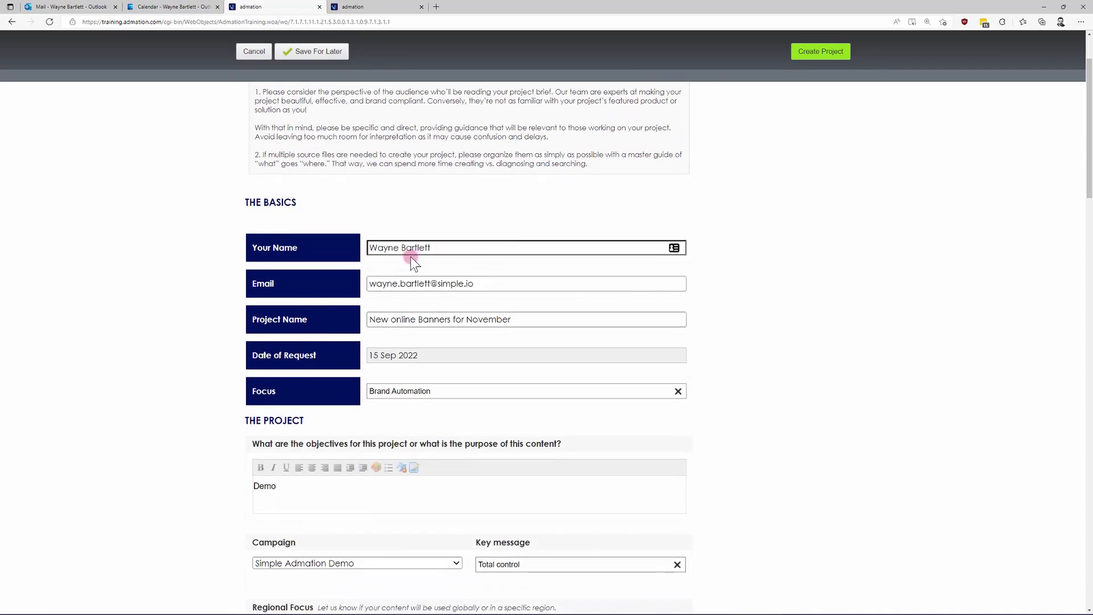
{"action": "scroll", "coordinate": [384, 286], "scroll_direction": "down", "scroll_amount": 6}
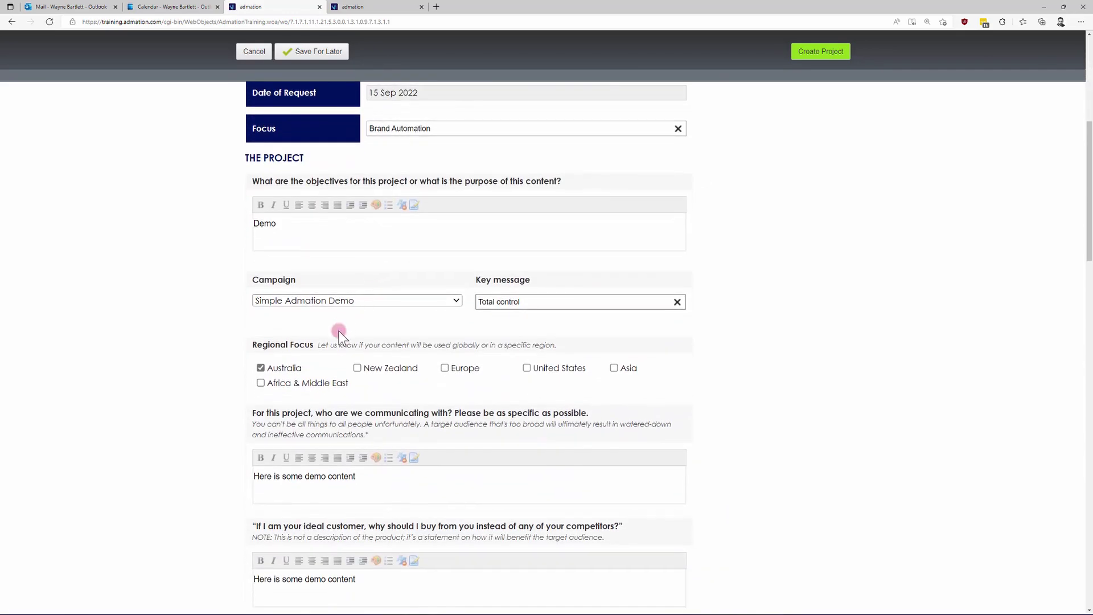
{"action": "left_click", "coordinate": [444, 368]}
Add one Social tiles deliverable to the brief's details.
{"action": "scroll", "coordinate": [440, 358], "scroll_direction": "down", "scroll_amount": 10}
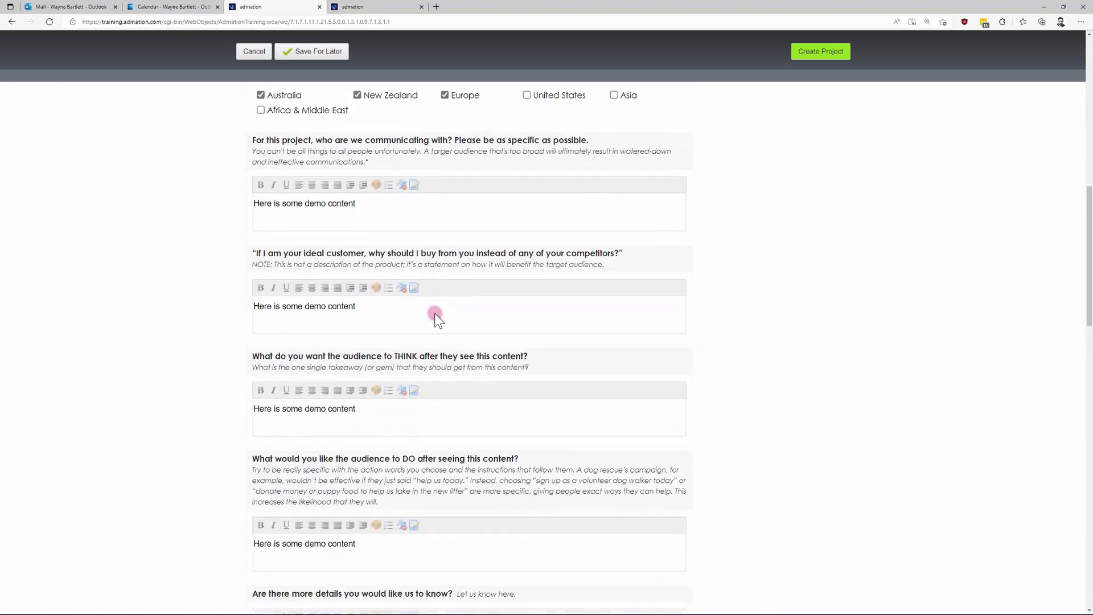
{"action": "scroll", "coordinate": [435, 313], "scroll_direction": "down", "scroll_amount": 15}
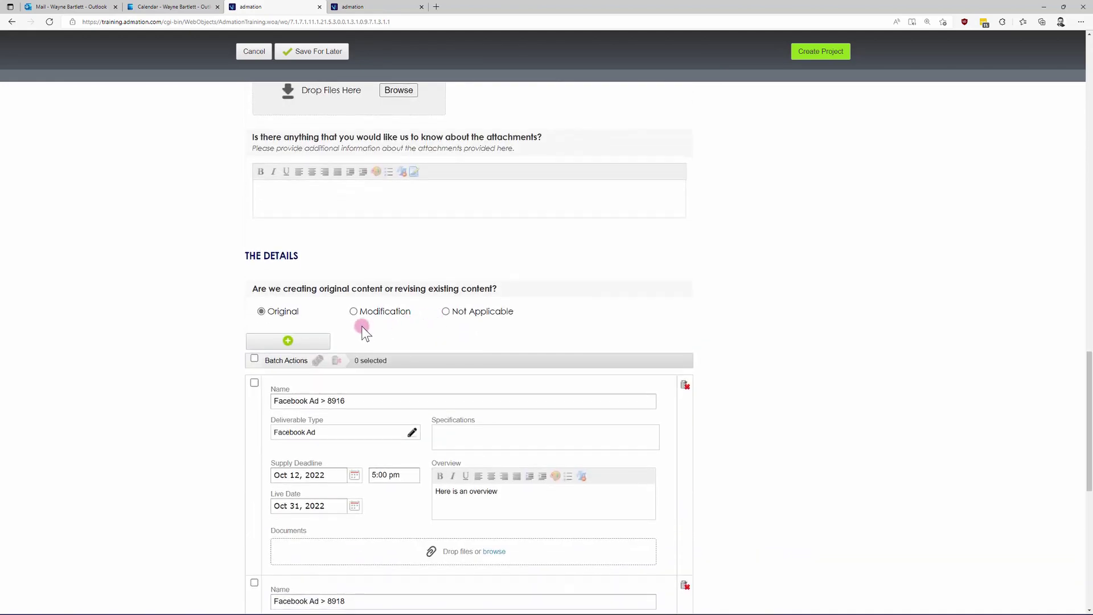
{"action": "left_click", "coordinate": [288, 254]}
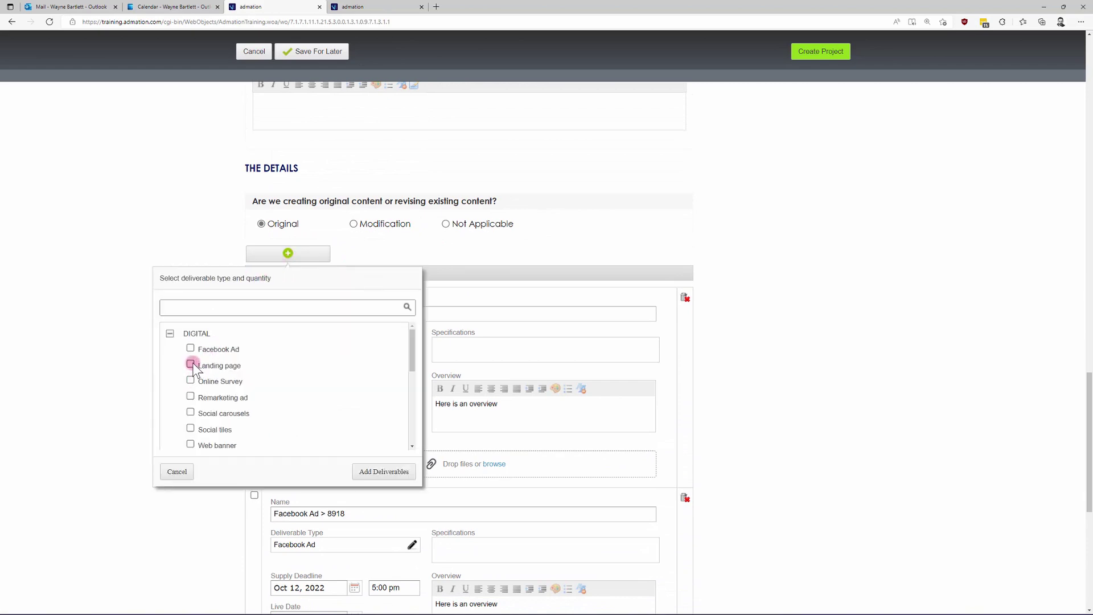
{"action": "left_click", "coordinate": [191, 429]}
{"action": "left_click", "coordinate": [380, 474]}
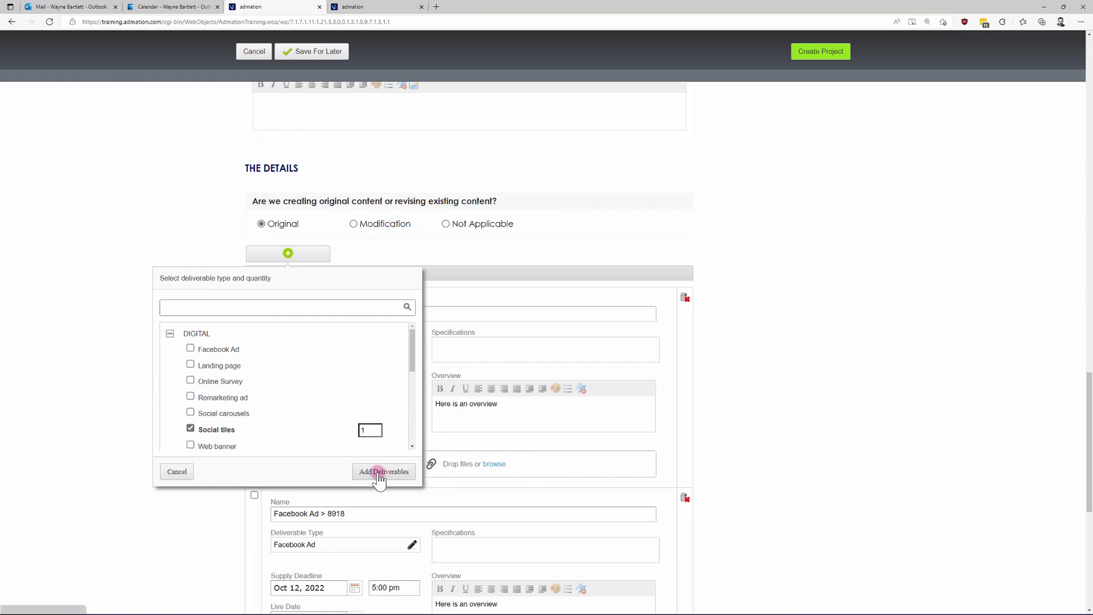
Set the Social tiles deliverable's supply deadline to Sep 28, 2022 and its live date to Sep 30, 2022.
{"action": "scroll", "coordinate": [487, 334], "scroll_direction": "down", "scroll_amount": 10}
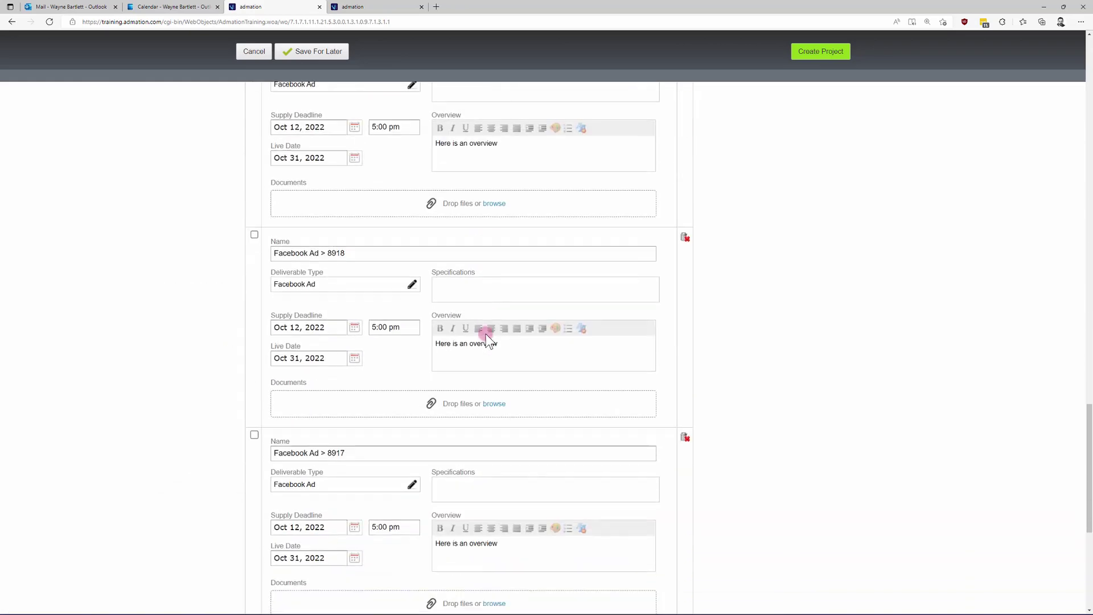
{"action": "left_click", "coordinate": [354, 423]}
{"action": "left_click", "coordinate": [317, 389]}
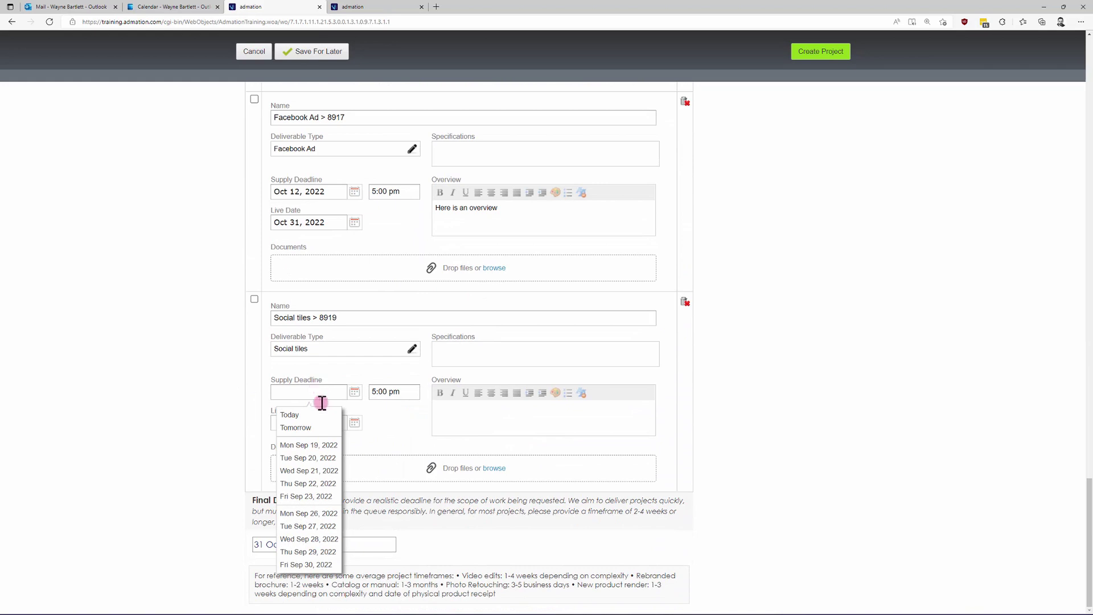
{"action": "left_click", "coordinate": [317, 540]}
{"action": "left_click", "coordinate": [353, 423]}
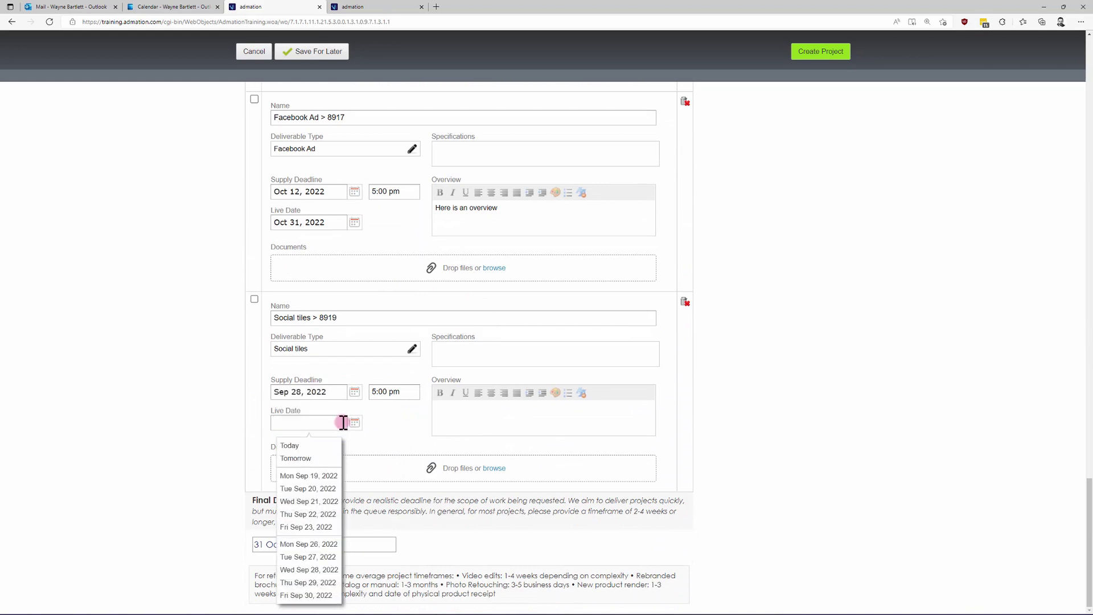
{"action": "left_click", "coordinate": [313, 596]}
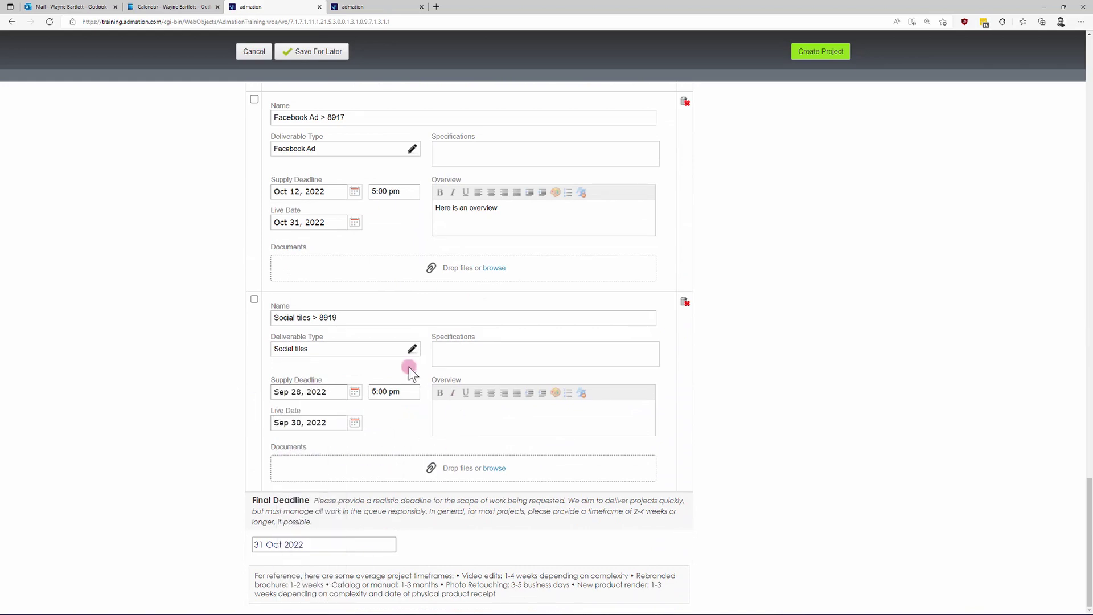
{"action": "left_click", "coordinate": [311, 392]}
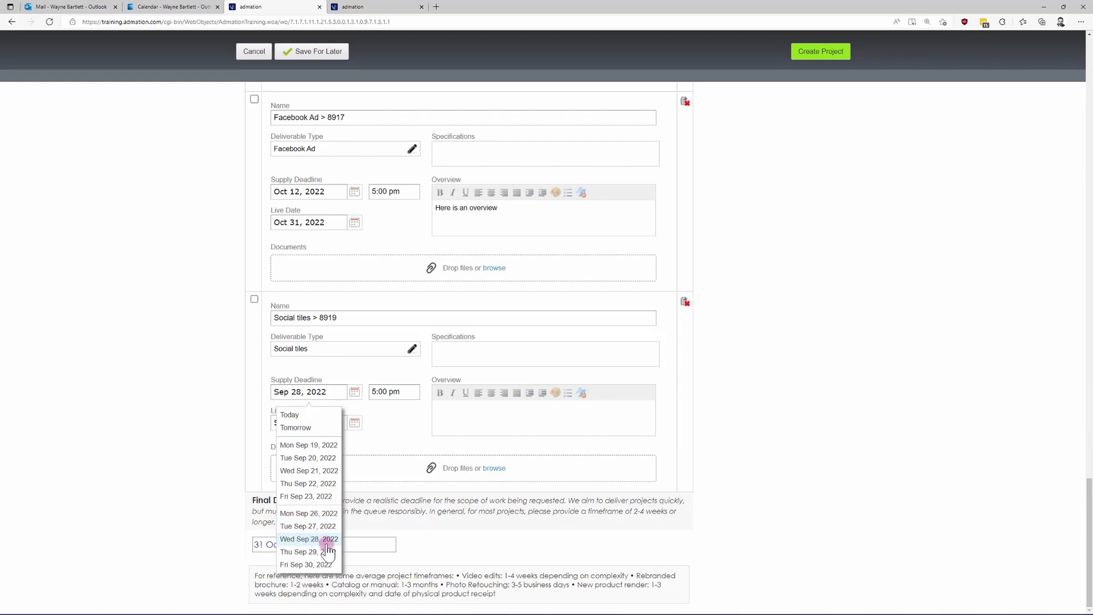
{"action": "left_click", "coordinate": [365, 546]}
Answer No to uploading supporting files alongside the brief and create the project from it.
{"action": "scroll", "coordinate": [576, 416], "scroll_direction": "up", "scroll_amount": 9}
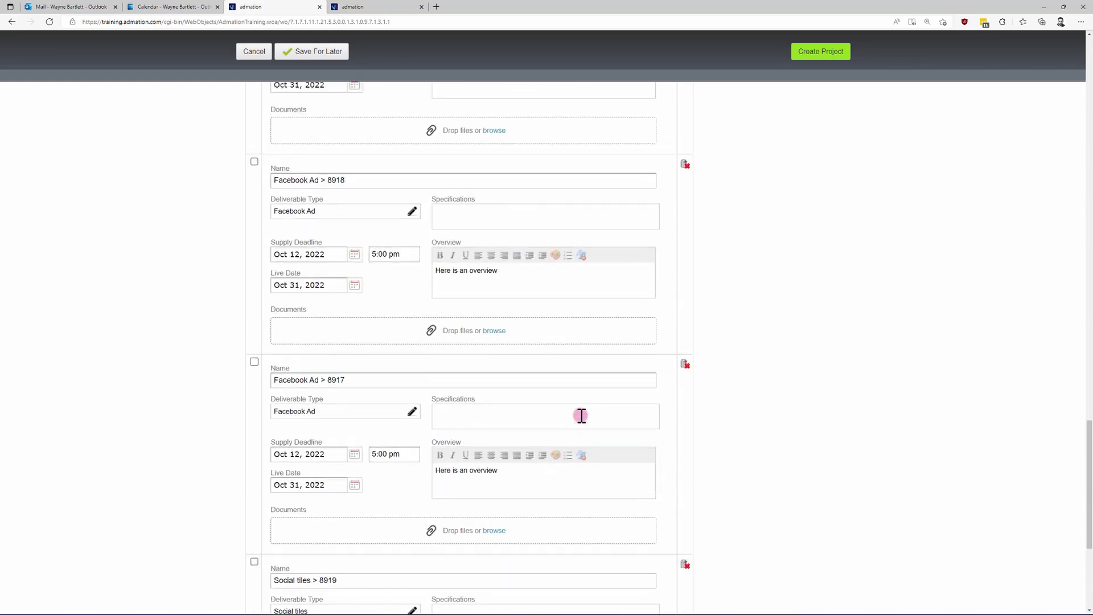
{"action": "scroll", "coordinate": [572, 396], "scroll_direction": "up", "scroll_amount": 7}
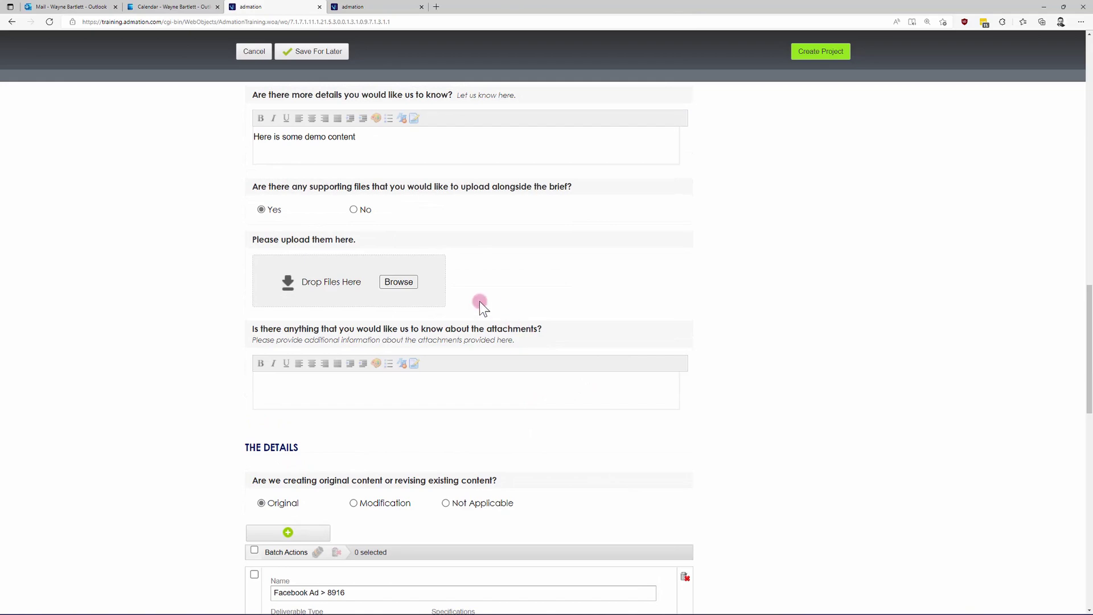
{"action": "scroll", "coordinate": [479, 302], "scroll_direction": "up", "scroll_amount": 3}
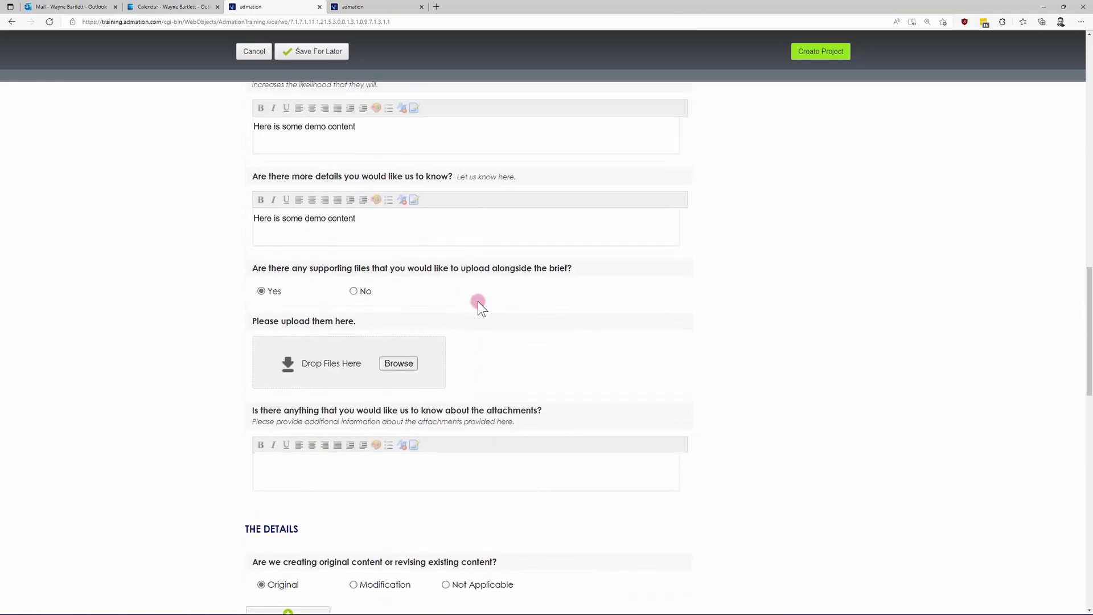
{"action": "left_click", "coordinate": [354, 298]}
{"action": "scroll", "coordinate": [523, 302], "scroll_direction": "up", "scroll_amount": 9}
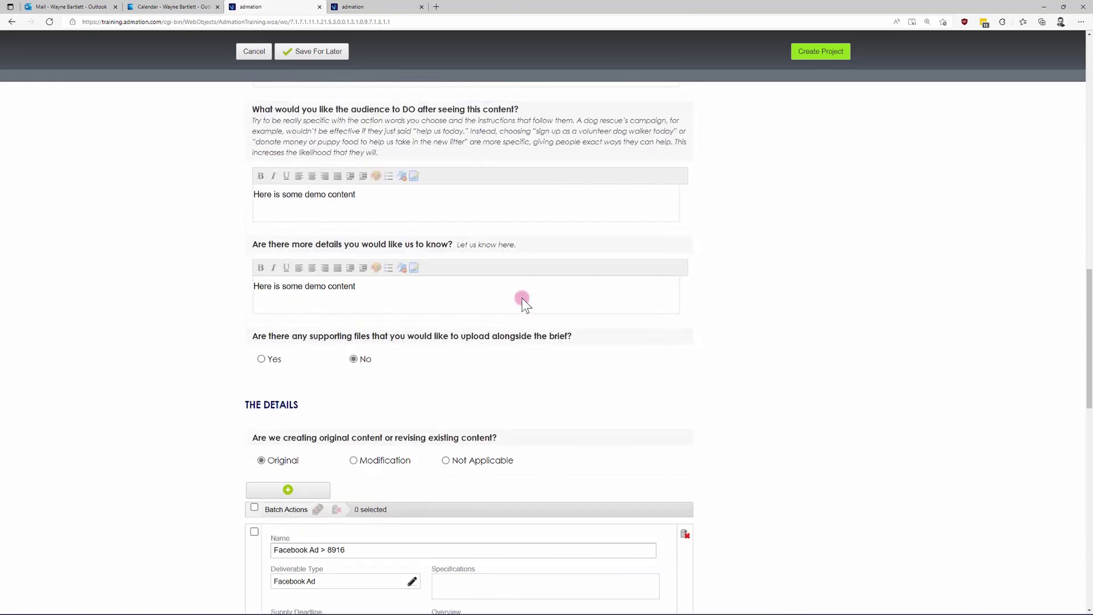
{"action": "scroll", "coordinate": [523, 300], "scroll_direction": "up", "scroll_amount": 9}
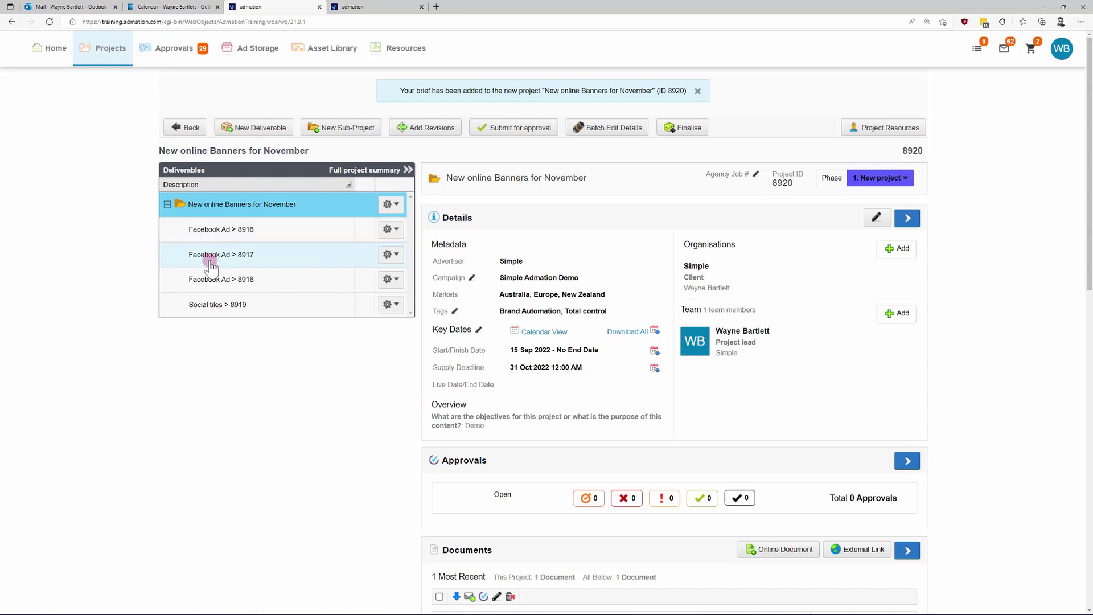
Inspect the new project's Facebook Ad > 8918, Social tiles > 8919 and Facebook Ad > 8916 deliverables and return to the project overview.
{"action": "left_click", "coordinate": [245, 280]}
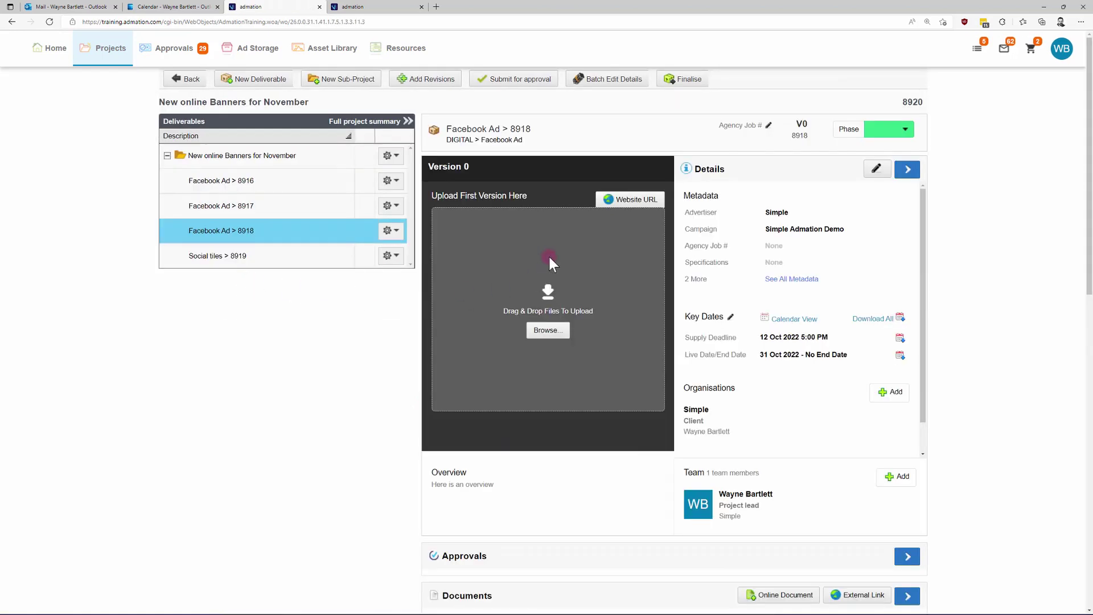
{"action": "left_click", "coordinate": [288, 255]}
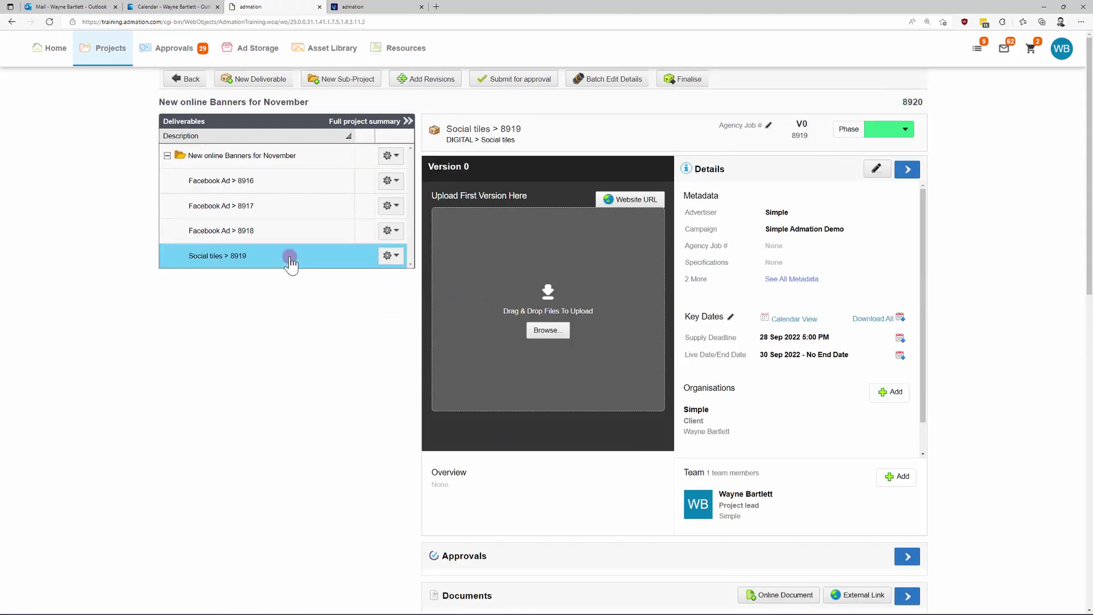
{"action": "left_click", "coordinate": [293, 188]}
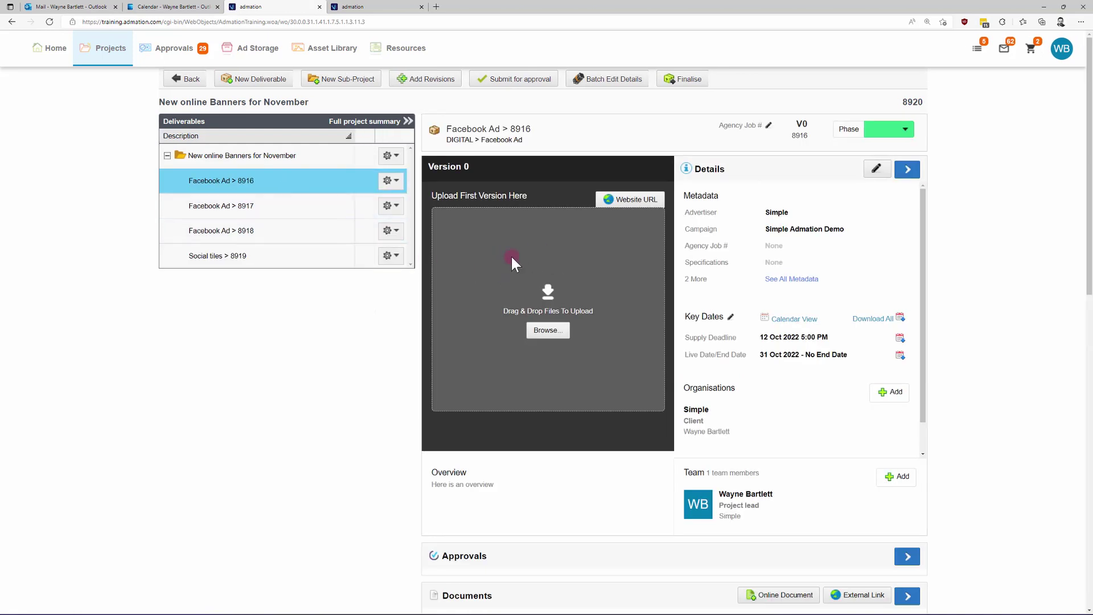
{"action": "left_click", "coordinate": [289, 157]}
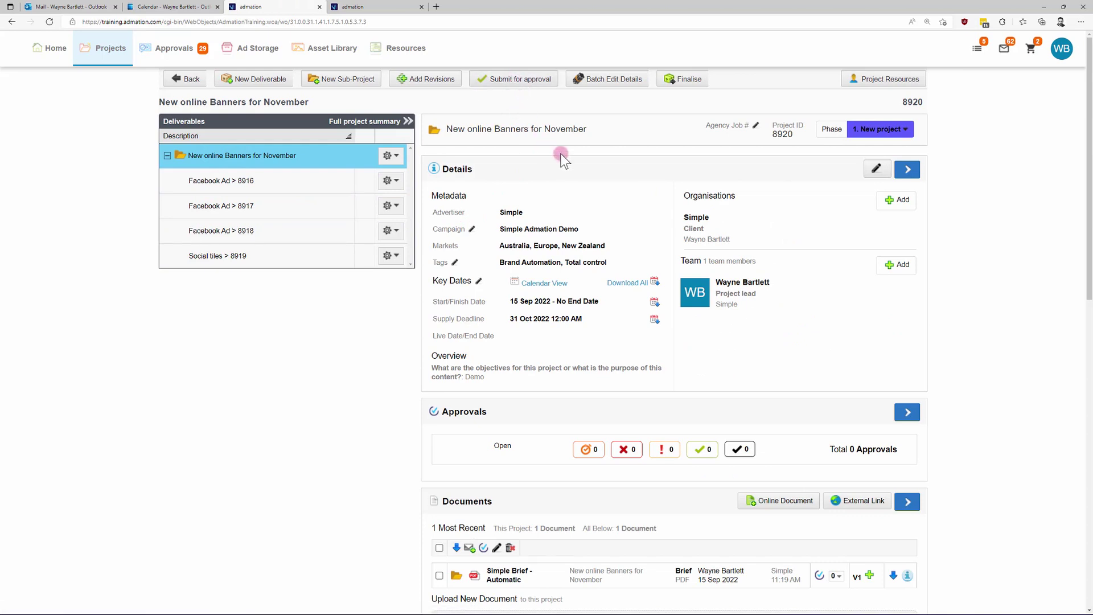
Switch to the Summer Campaign project and view its selected tags and the available tag groups.
{"action": "left_click", "coordinate": [346, 8]}
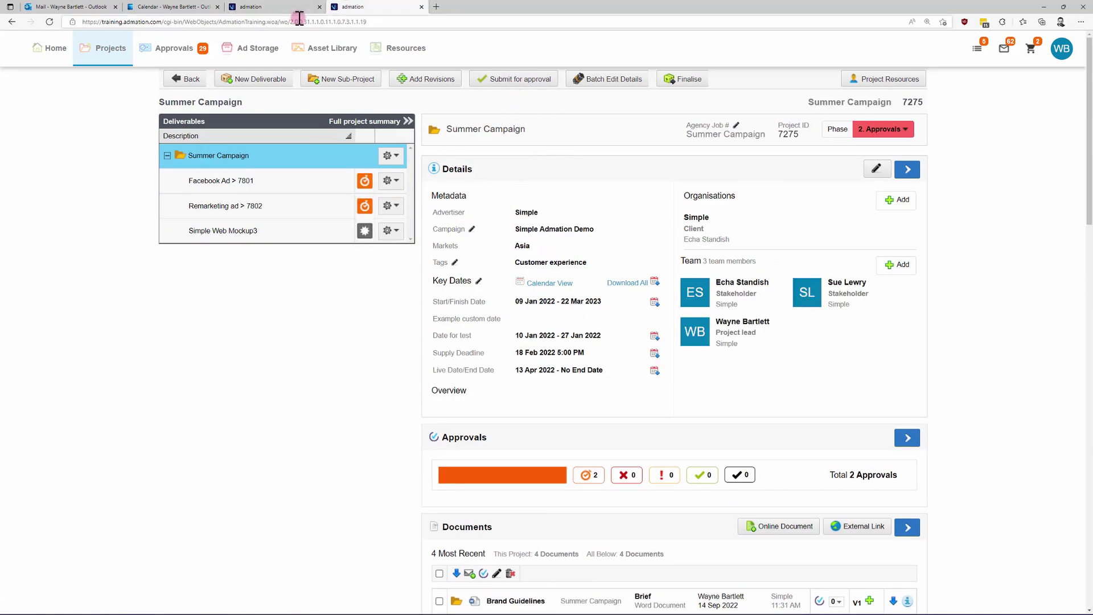
{"action": "left_click", "coordinate": [455, 262]}
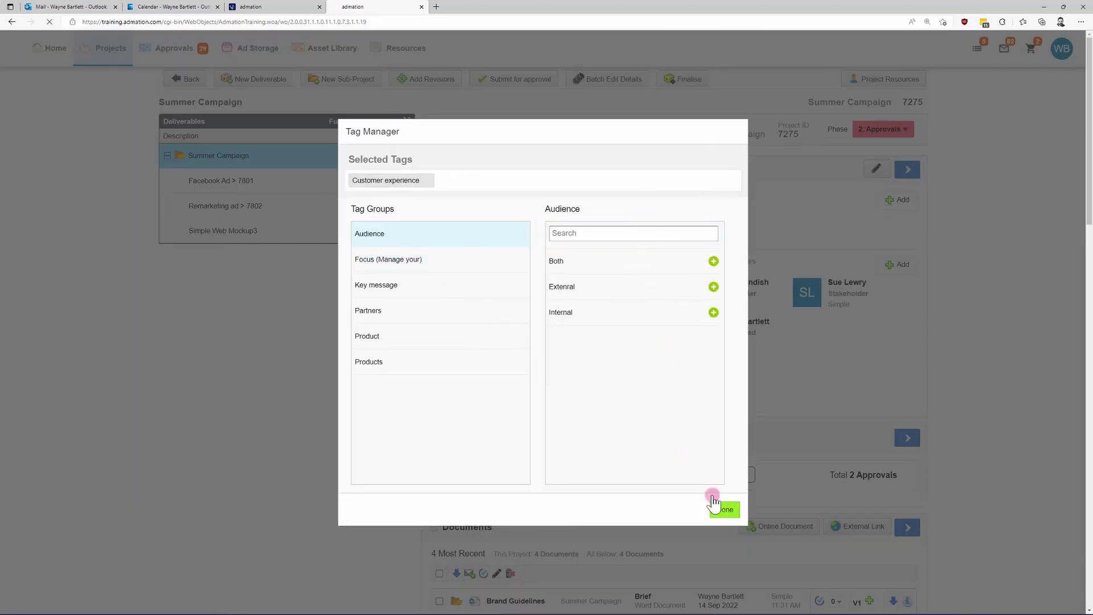
{"action": "left_click", "coordinate": [727, 515]}
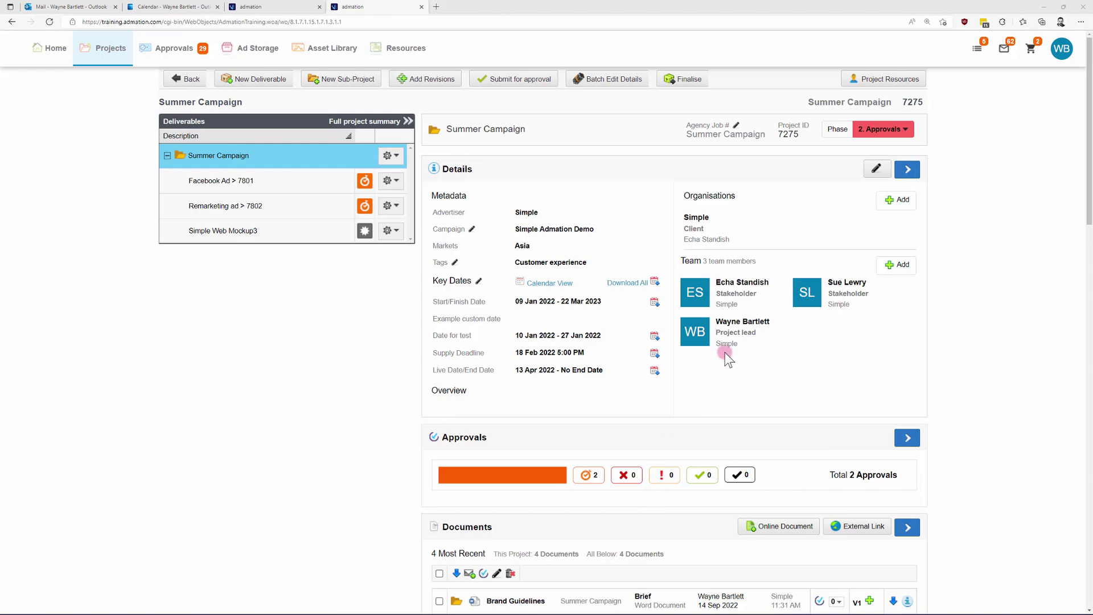
{"action": "left_click", "coordinate": [455, 264]}
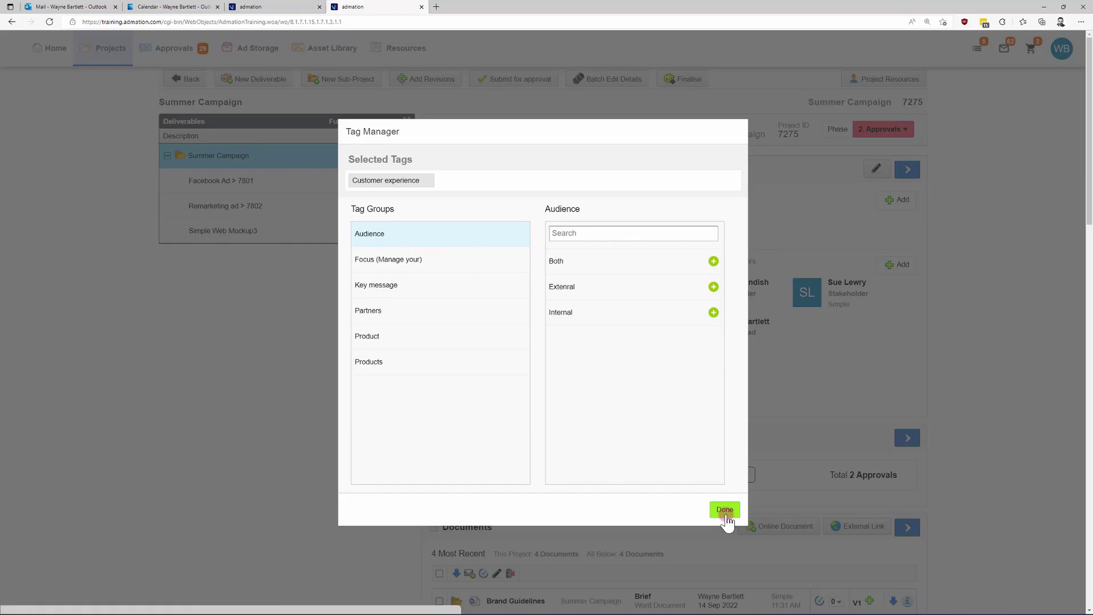
{"action": "left_click", "coordinate": [725, 511]}
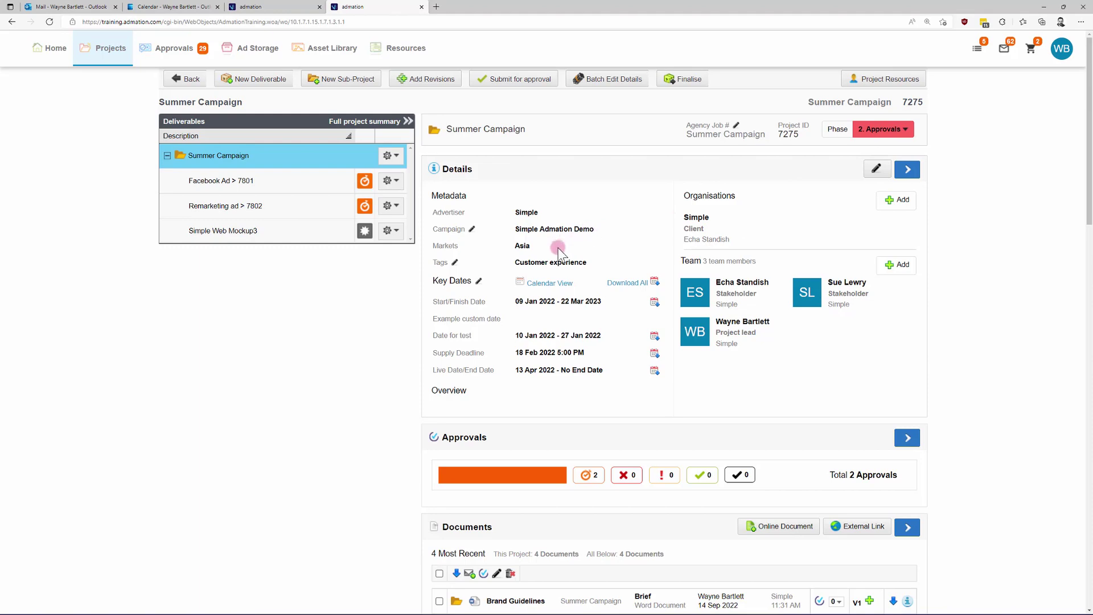
Examine the Summer Campaign project's approvals and its Facebook Ad > 7801 deliverable.
{"action": "scroll", "coordinate": [715, 374], "scroll_direction": "down", "scroll_amount": 3}
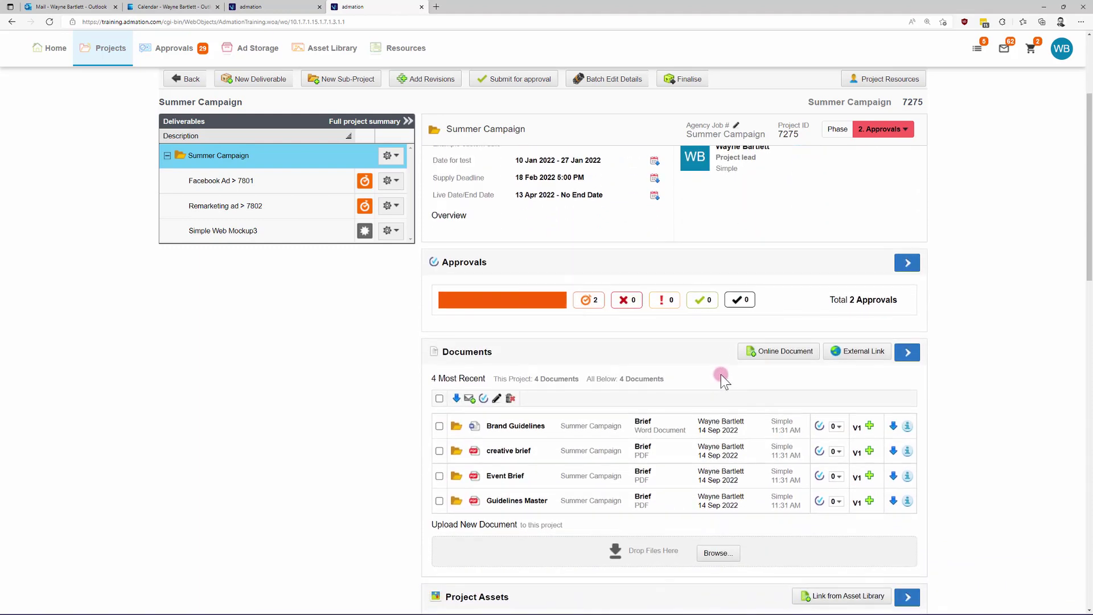
{"action": "left_click", "coordinate": [907, 261]}
{"action": "left_click", "coordinate": [750, 266]}
{"action": "left_click", "coordinate": [244, 80]}
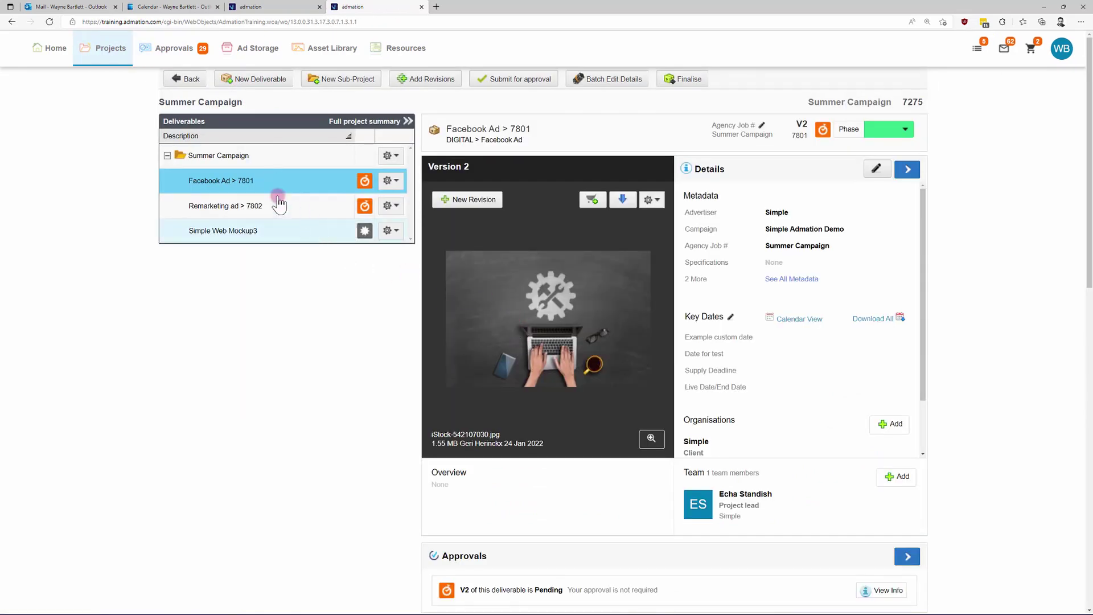
Return to the Summer Campaign project overview and review its documents, project assets and messages.
{"action": "left_click", "coordinate": [268, 155]}
{"action": "scroll", "coordinate": [556, 339], "scroll_direction": "down", "scroll_amount": 5}
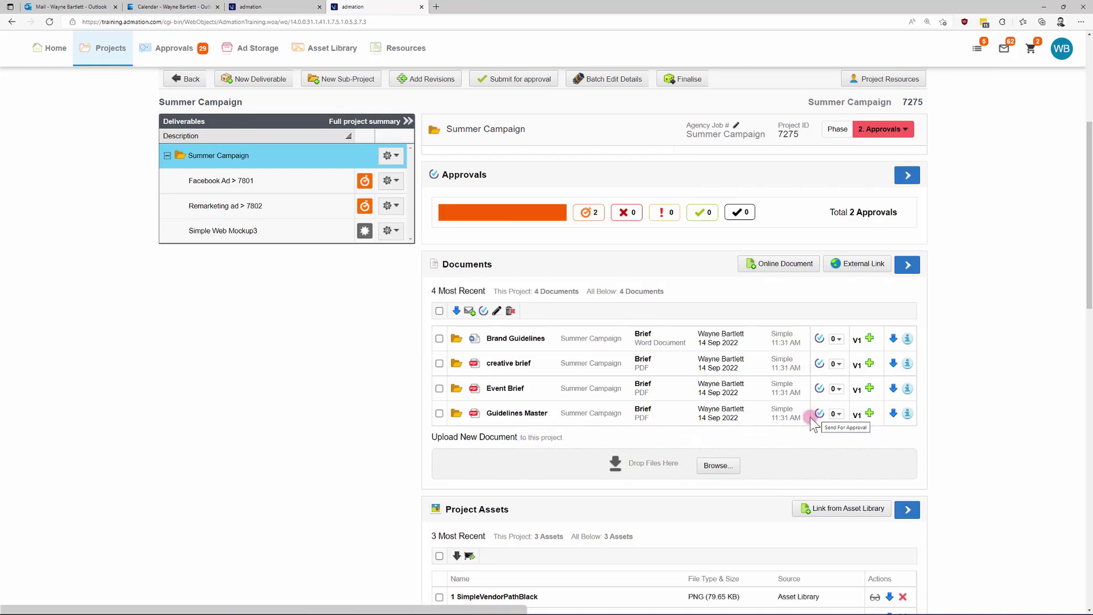
{"action": "scroll", "coordinate": [596, 432], "scroll_direction": "down", "scroll_amount": 4}
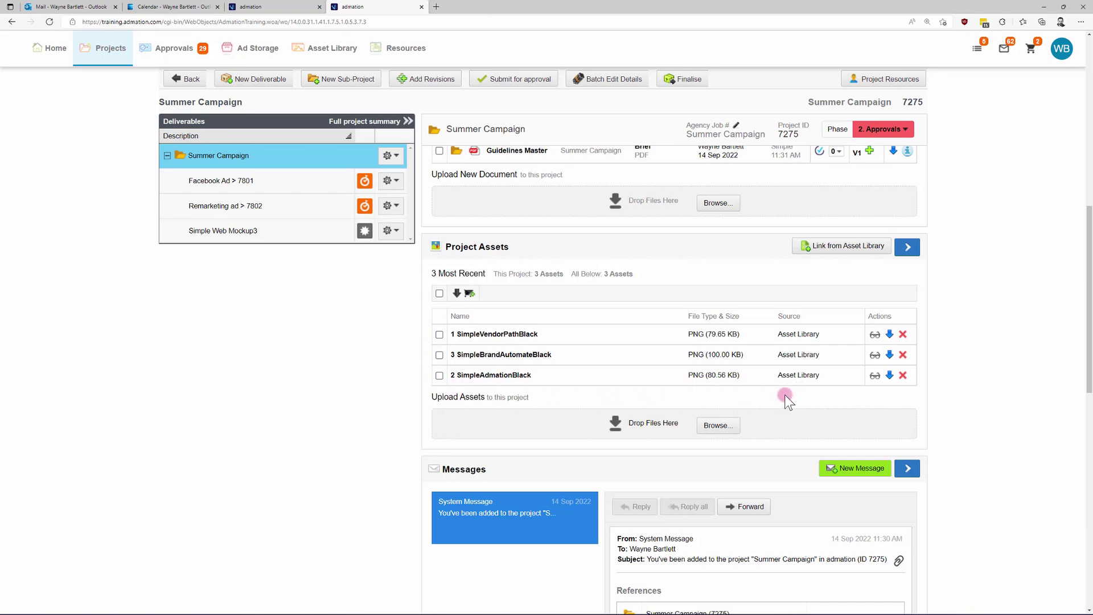
Review the Summer Campaign project's WIP notes, production files and full audit trail, and return to the project overview.
{"action": "scroll", "coordinate": [785, 394], "scroll_direction": "down", "scroll_amount": 6}
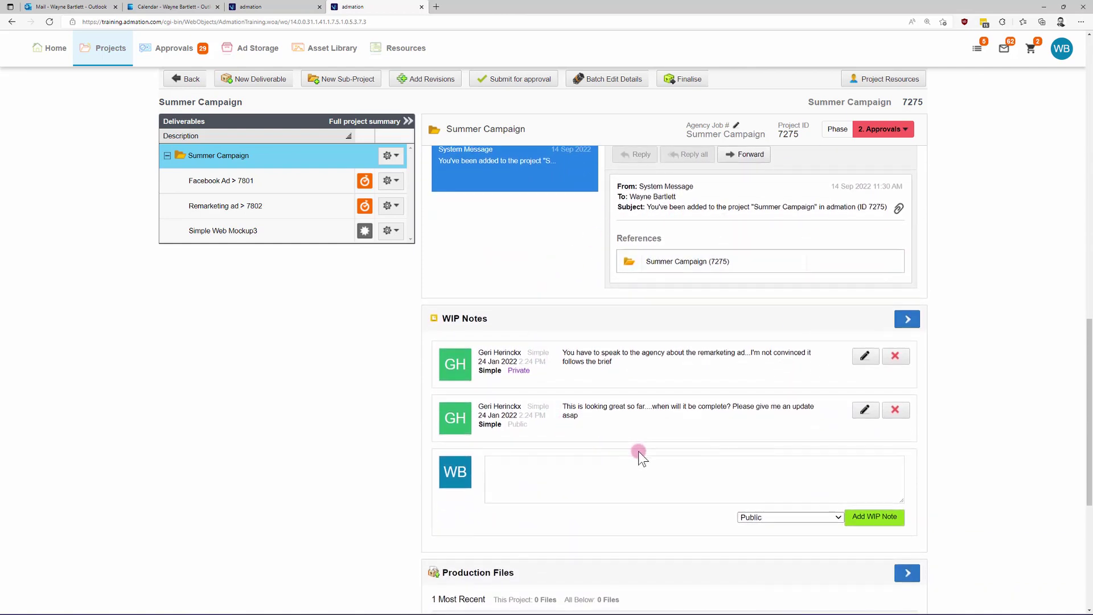
{"action": "scroll", "coordinate": [637, 451], "scroll_direction": "down", "scroll_amount": 5}
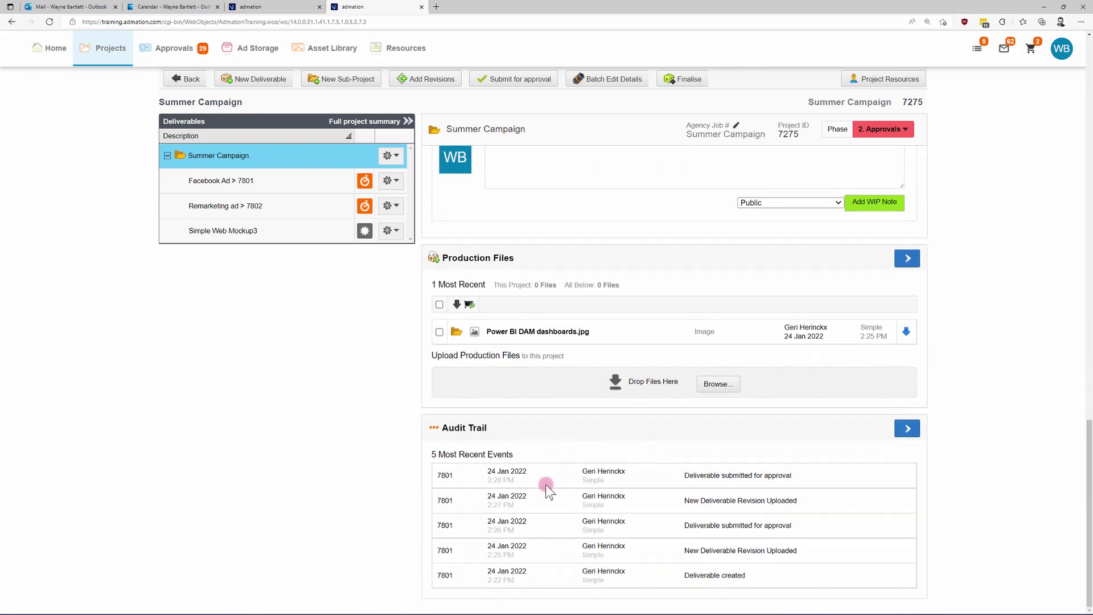
{"action": "left_click", "coordinate": [906, 428]}
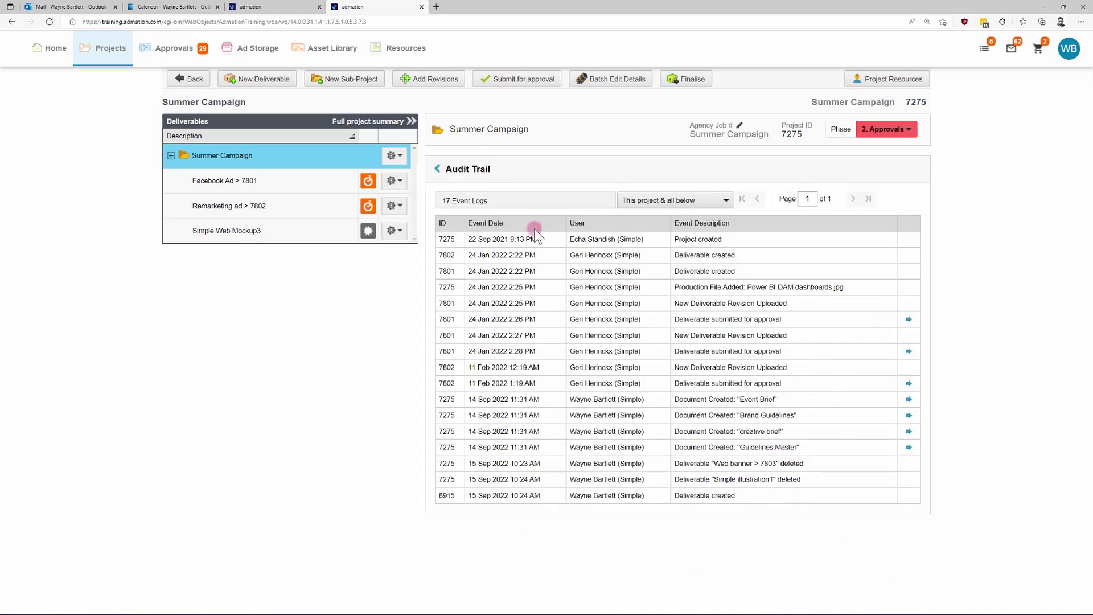
{"action": "left_click", "coordinate": [437, 169]}
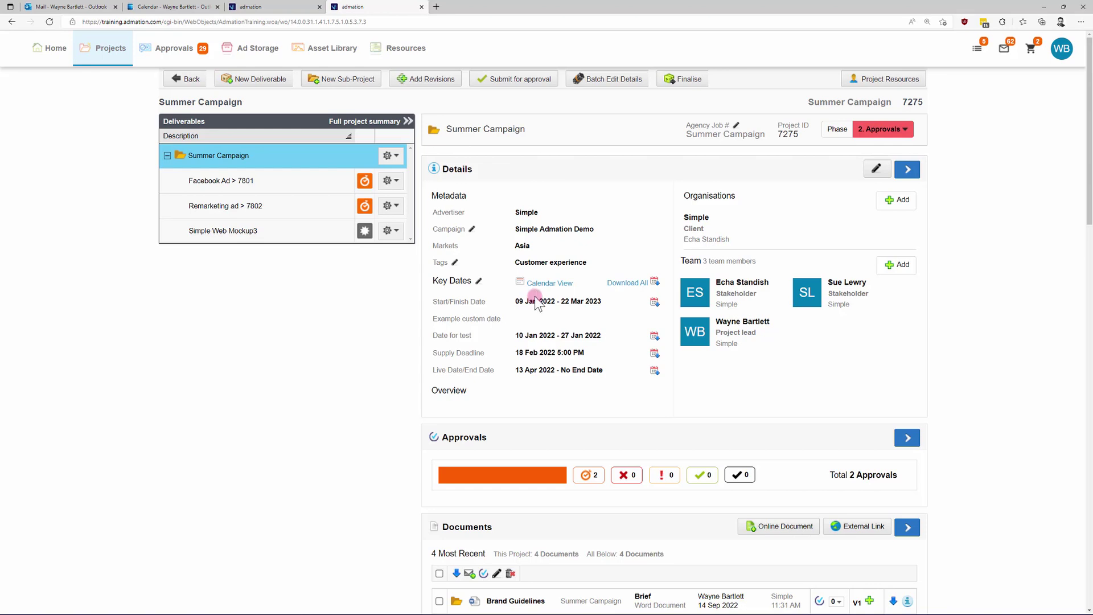
Load the Basic Template with a start date of Today into the Summer Campaign project's resource plan.
{"action": "left_click", "coordinate": [866, 79]}
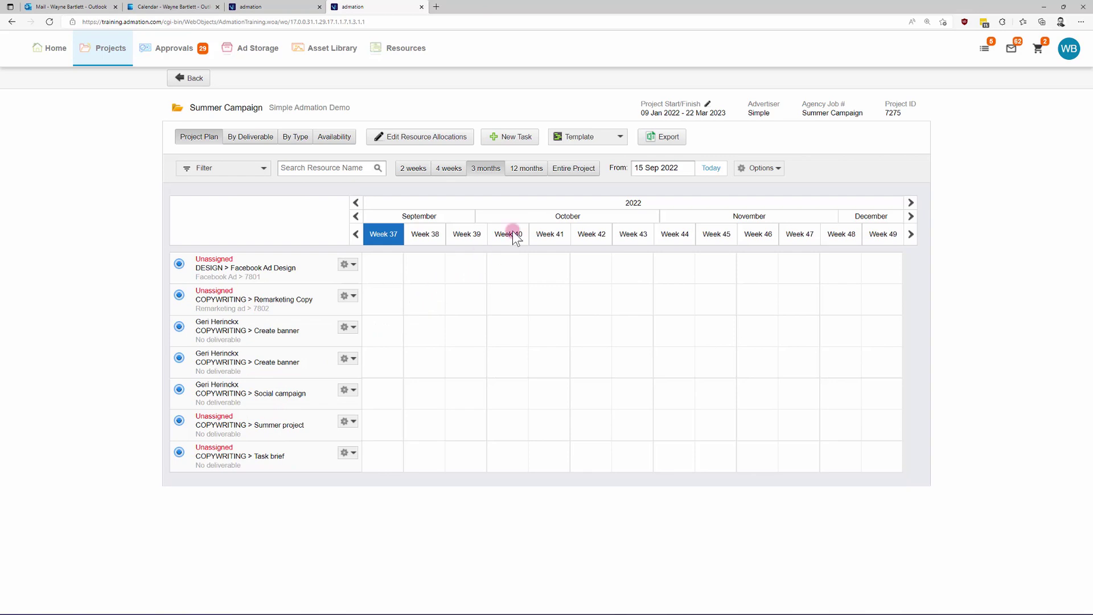
{"action": "left_click", "coordinate": [614, 138]}
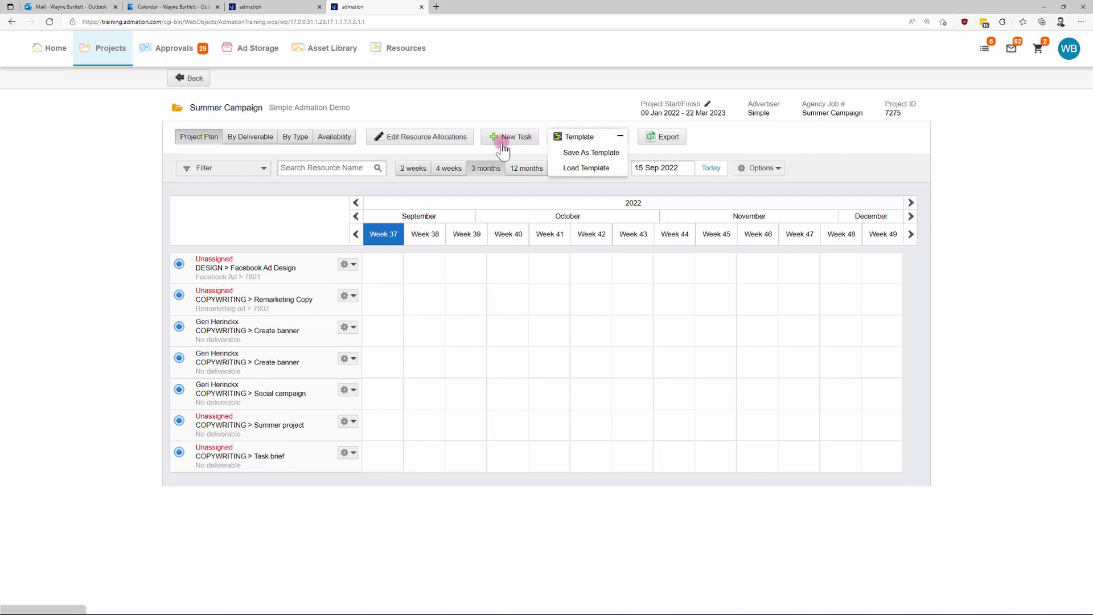
{"action": "left_click", "coordinate": [572, 170]}
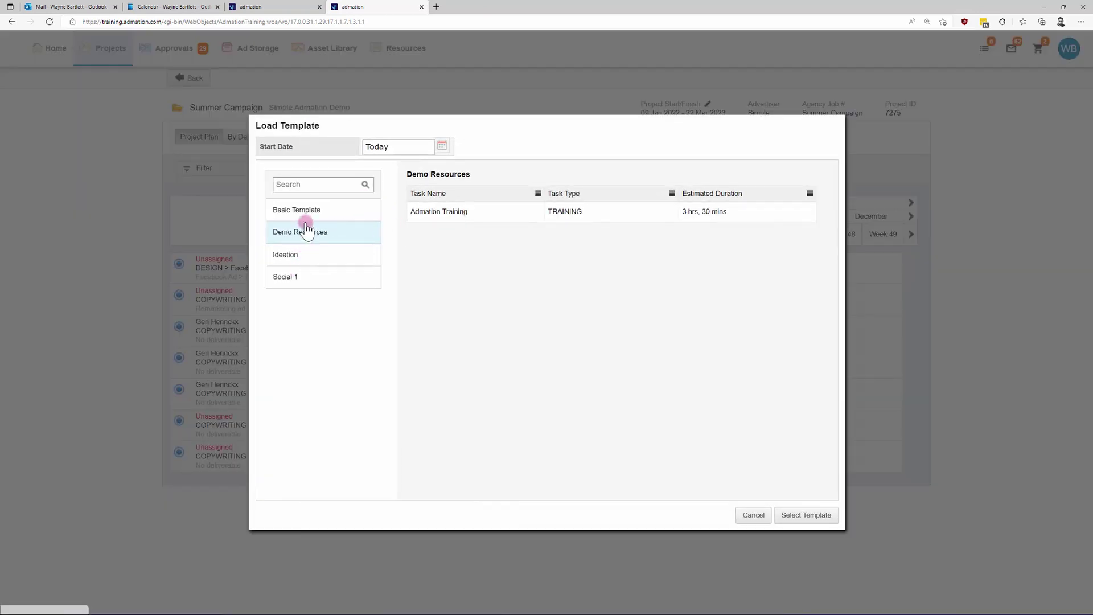
{"action": "left_click", "coordinate": [311, 215]}
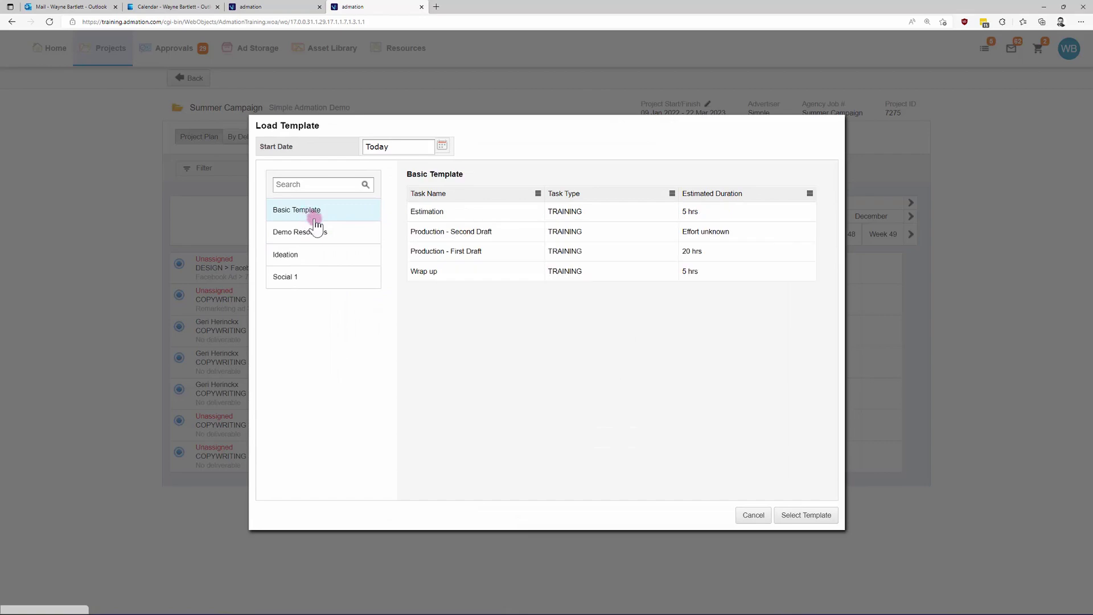
{"action": "left_click", "coordinate": [798, 515]}
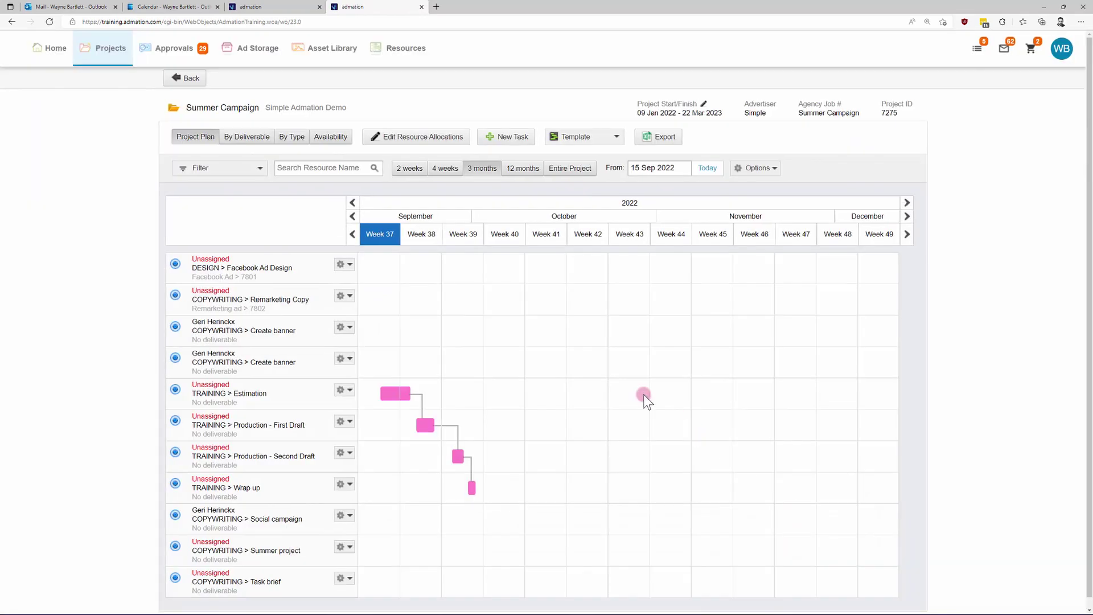
{"action": "scroll", "coordinate": [444, 357], "scroll_direction": "down", "scroll_amount": 1}
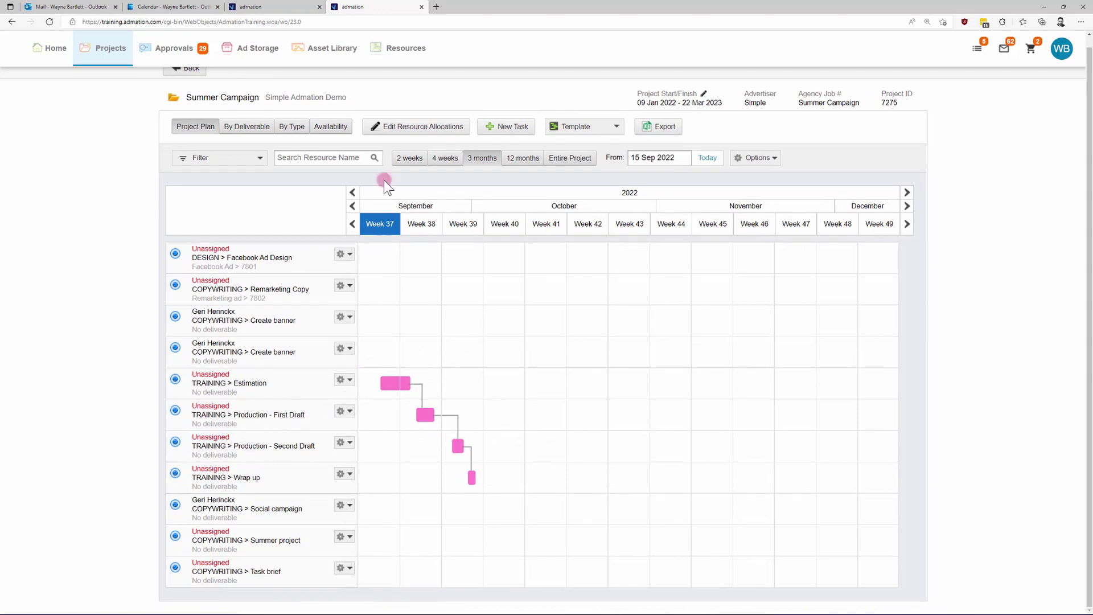
Examine the department-wide resource timeline across all users and the resource task list, and return to the timeline.
{"action": "left_click", "coordinate": [399, 48]}
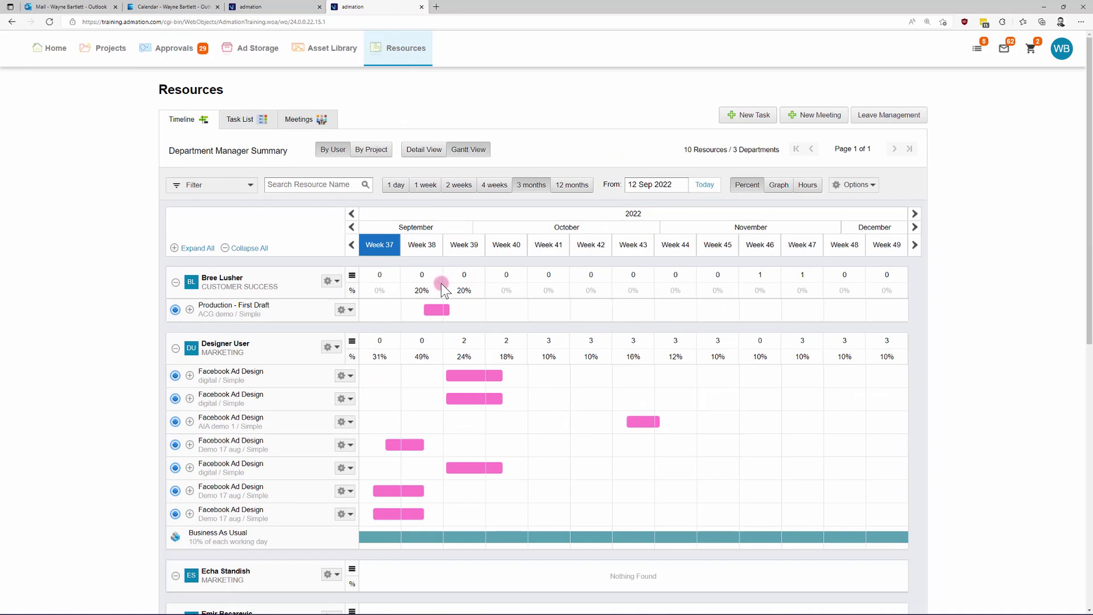
{"action": "scroll", "coordinate": [349, 392], "scroll_direction": "down", "scroll_amount": 6}
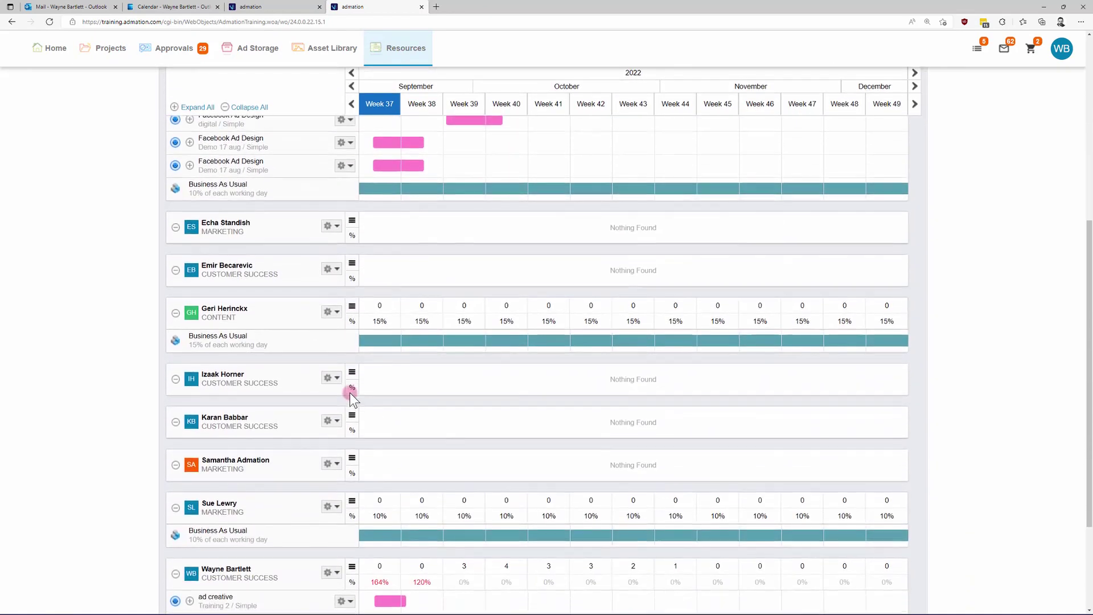
{"action": "scroll", "coordinate": [350, 392], "scroll_direction": "up", "scroll_amount": 4}
{"action": "scroll", "coordinate": [350, 392], "scroll_direction": "up", "scroll_amount": 2}
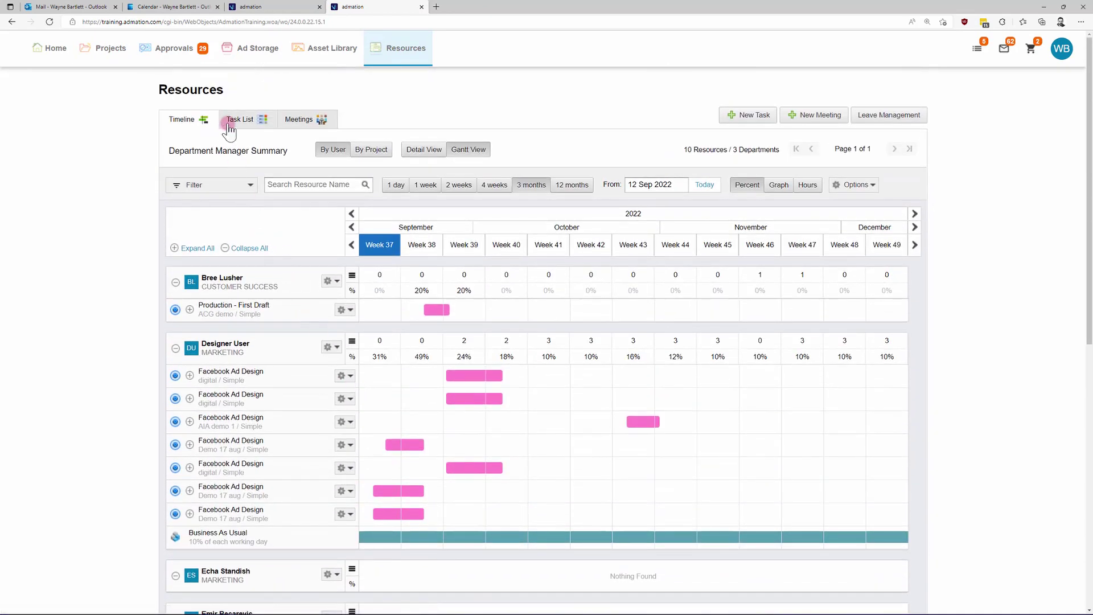
{"action": "left_click", "coordinate": [249, 120]}
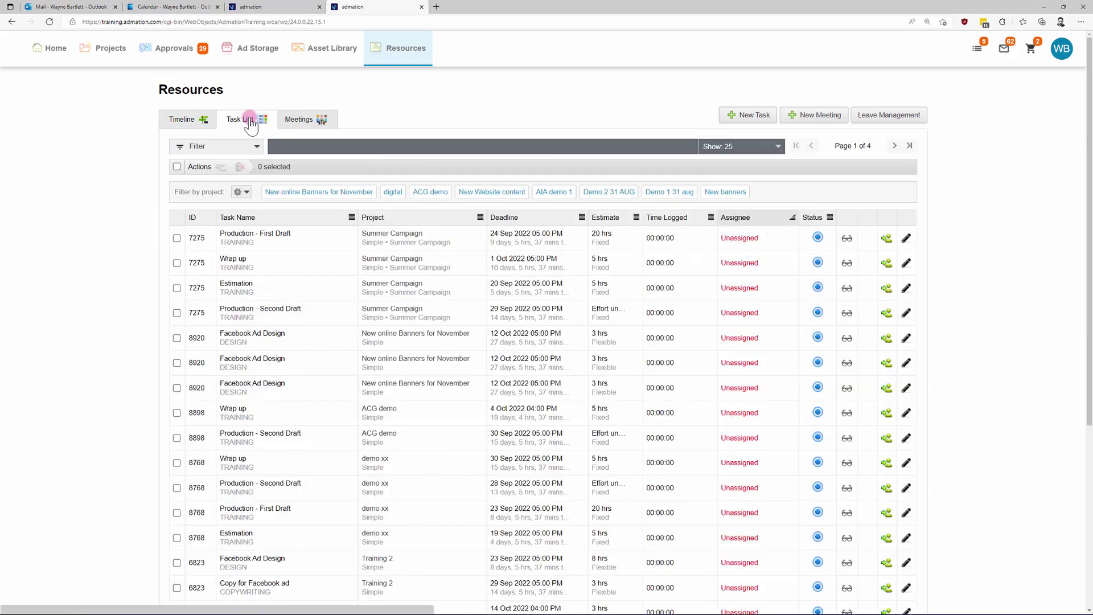
{"action": "left_click", "coordinate": [186, 119]}
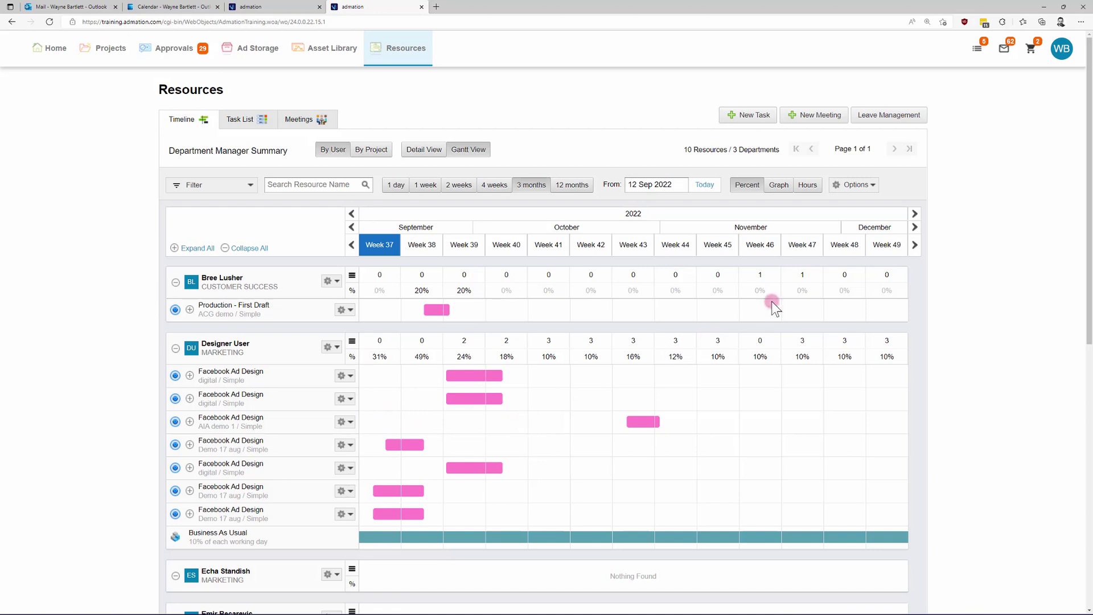
View the personal task list and the details of the "Upload the thing" task, and return to the home page.
{"action": "left_click", "coordinate": [977, 50]}
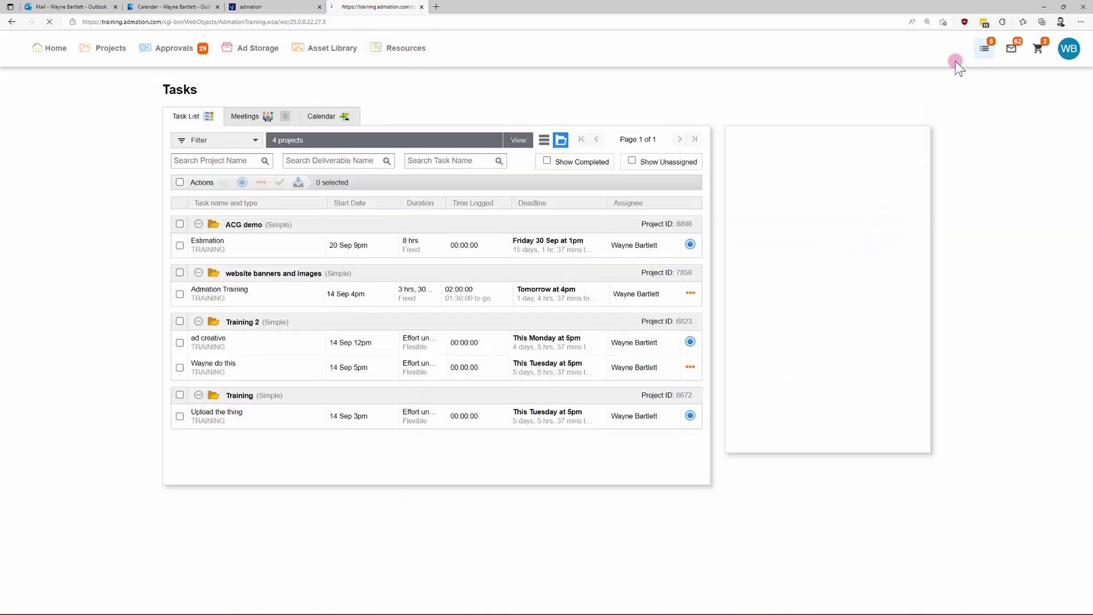
{"action": "left_click", "coordinate": [228, 418]}
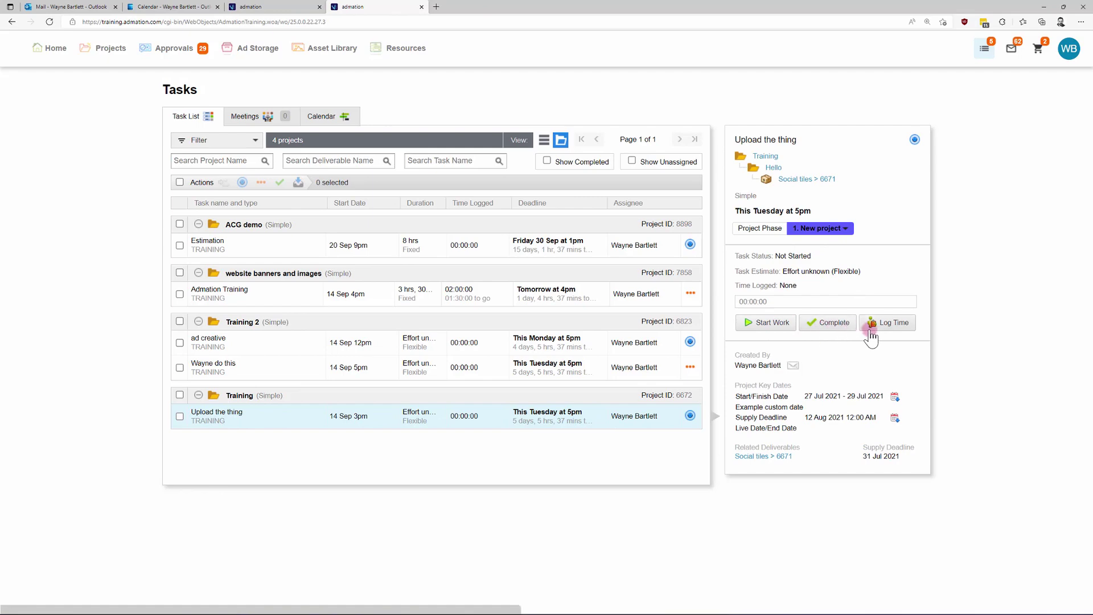
{"action": "left_click", "coordinate": [55, 50]}
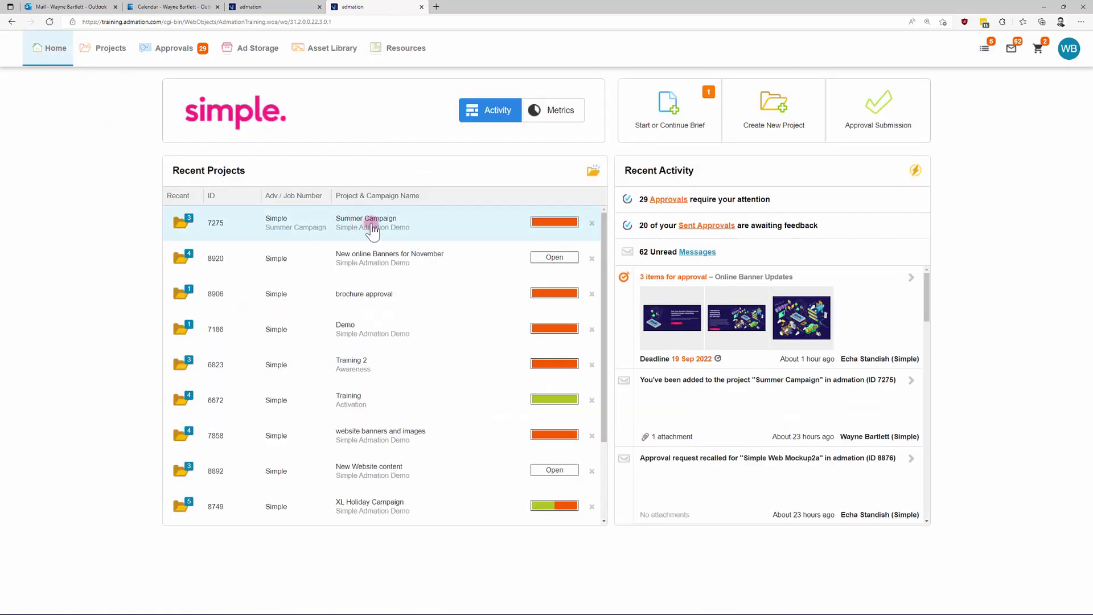
Start an approval submission for the Simple Web Mockup3 deliverable in the Summer Campaign project.
{"action": "left_click", "coordinate": [372, 225]}
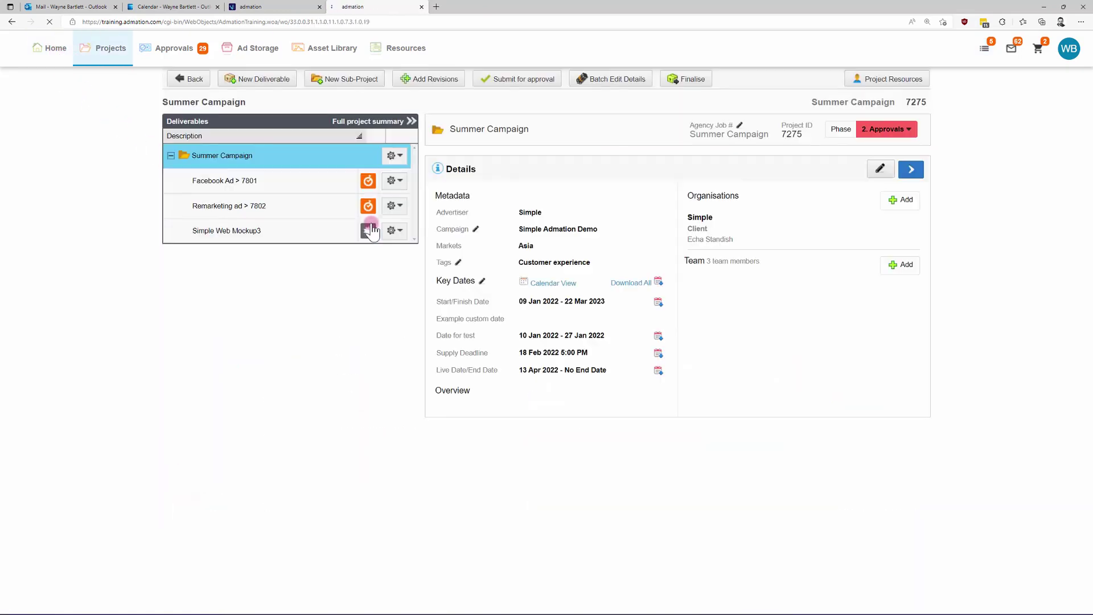
{"action": "left_click", "coordinate": [252, 231]}
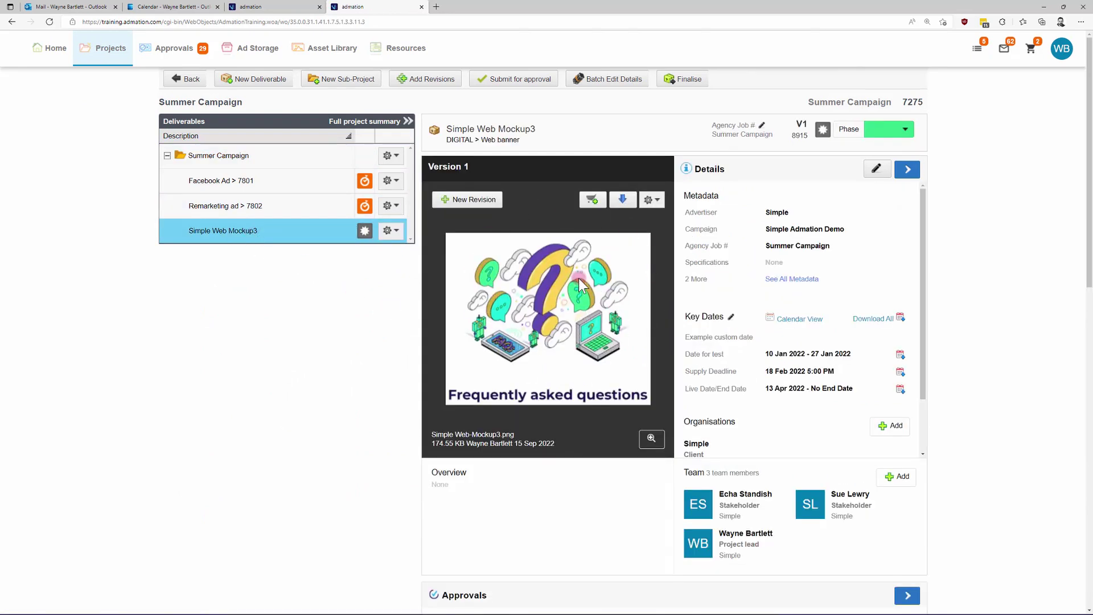
{"action": "left_click", "coordinate": [514, 79]}
{"action": "left_click", "coordinate": [754, 397]}
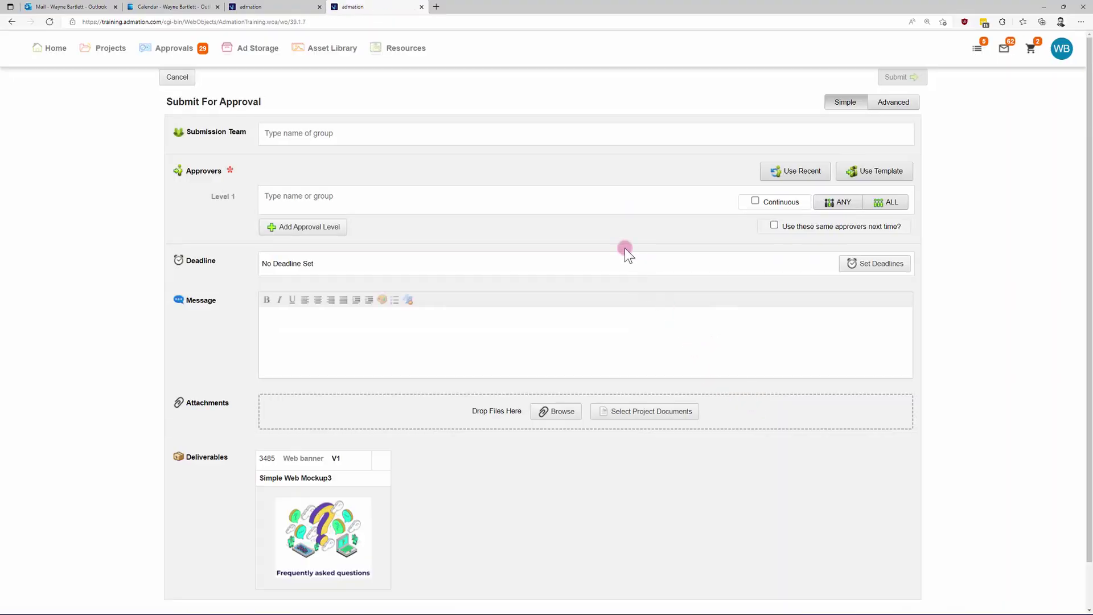
Fill the approvers from the Digital Creative Workflow template and remove the project lead from approval level 1.
{"action": "left_click", "coordinate": [273, 197]}
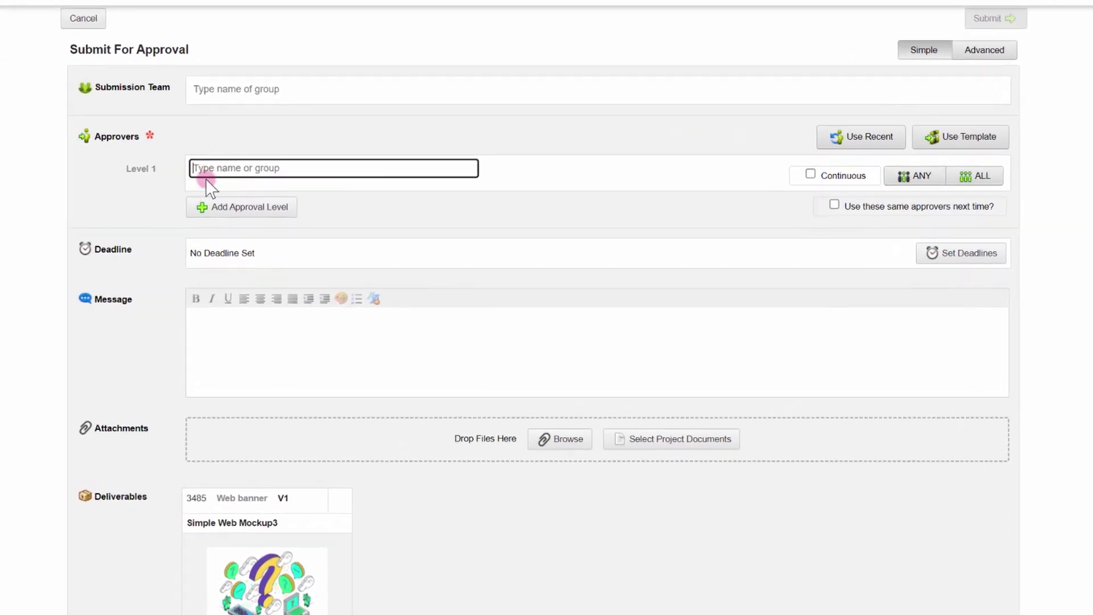
{"action": "left_click", "coordinate": [967, 140]}
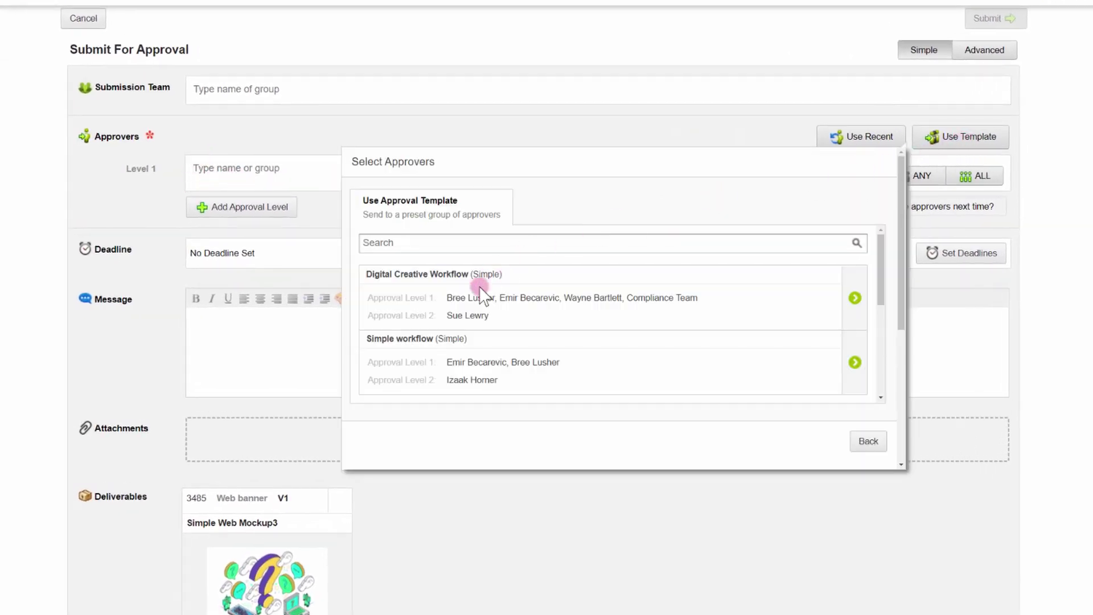
{"action": "left_click", "coordinate": [855, 298]}
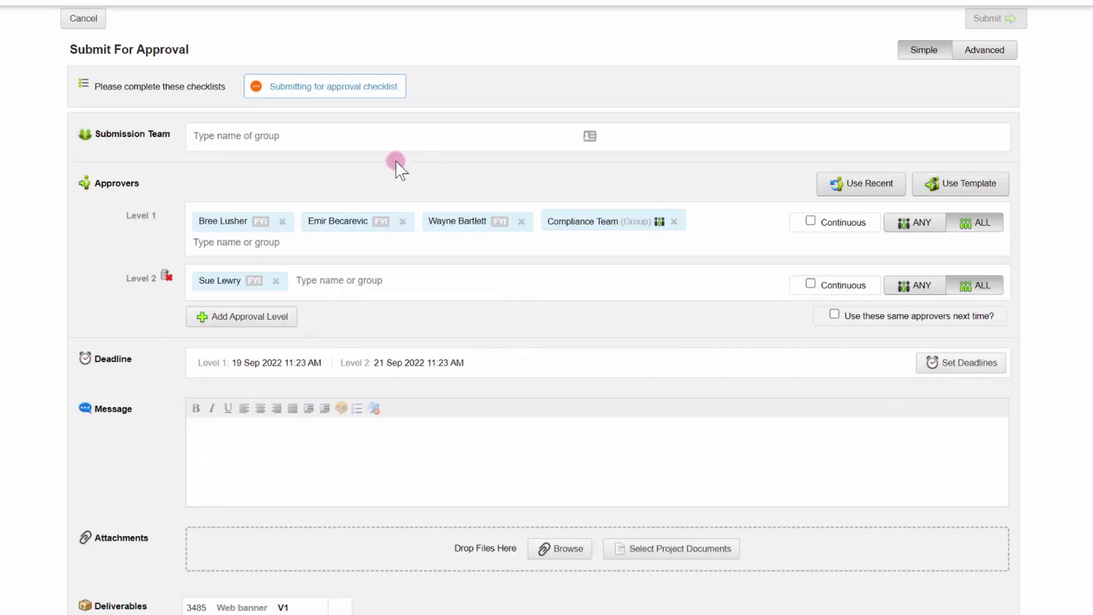
{"action": "left_click", "coordinate": [522, 222]}
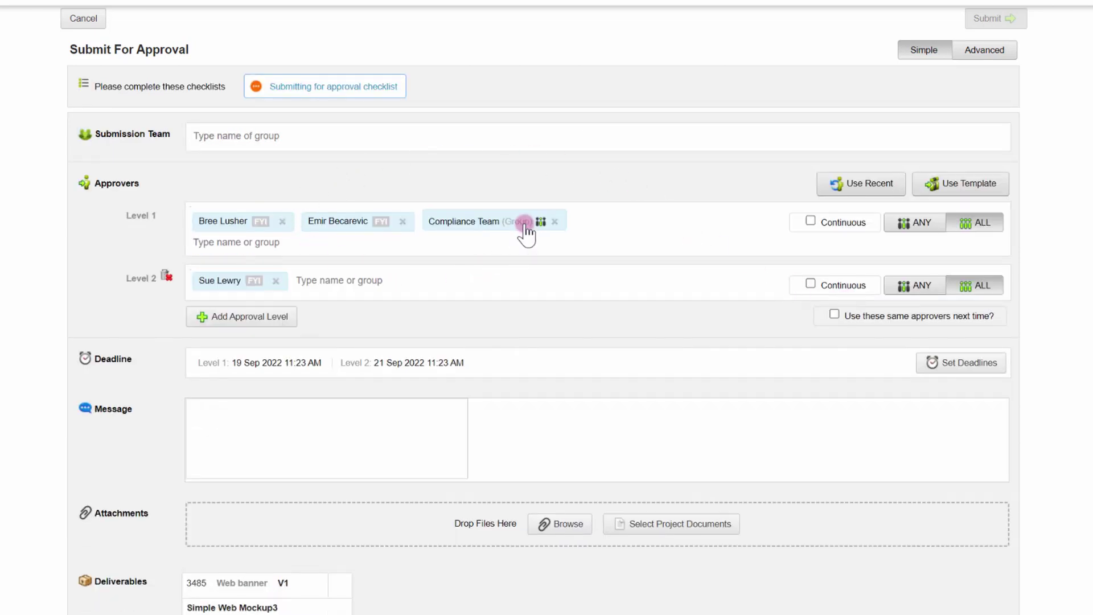
Examine the Compliance Team group's members and its approval rule within approval level 1.
{"action": "mouse_move", "coordinate": [541, 224]}
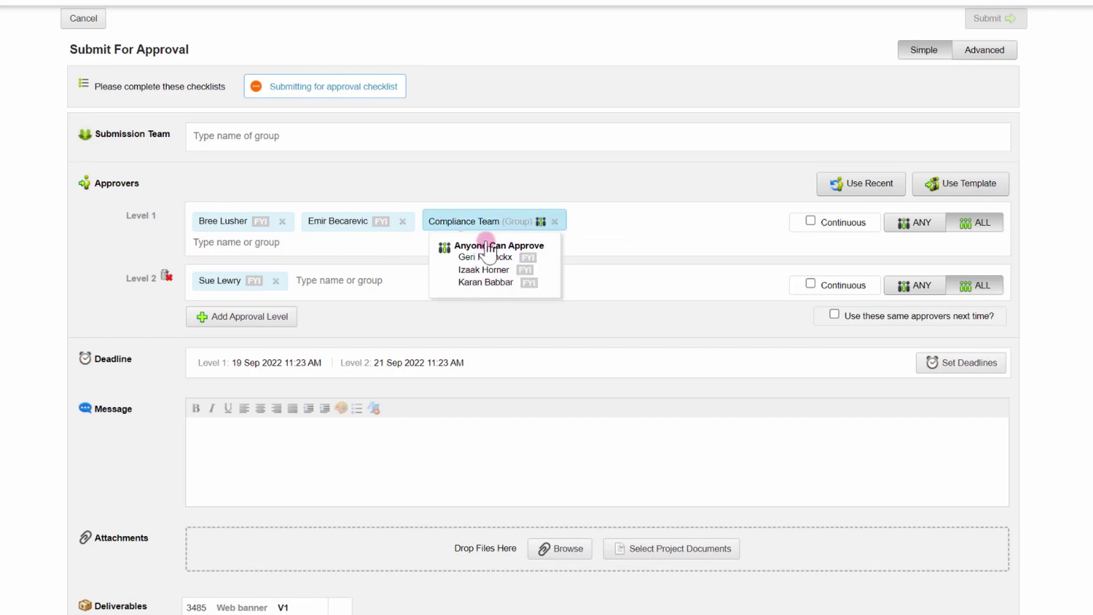
{"action": "left_click", "coordinate": [540, 222]}
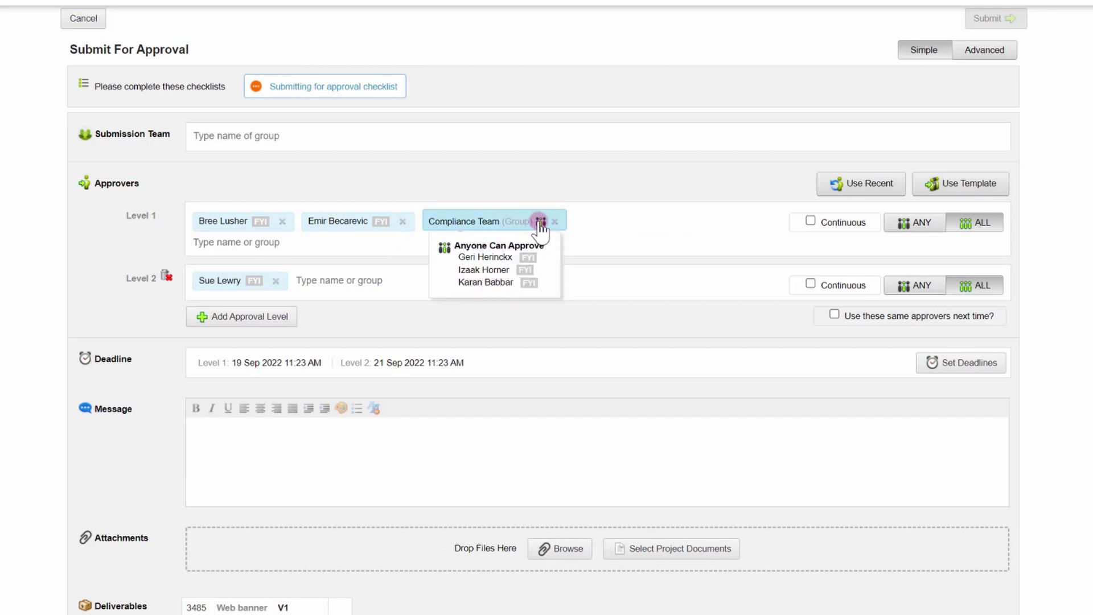
{"action": "left_click", "coordinate": [540, 222]}
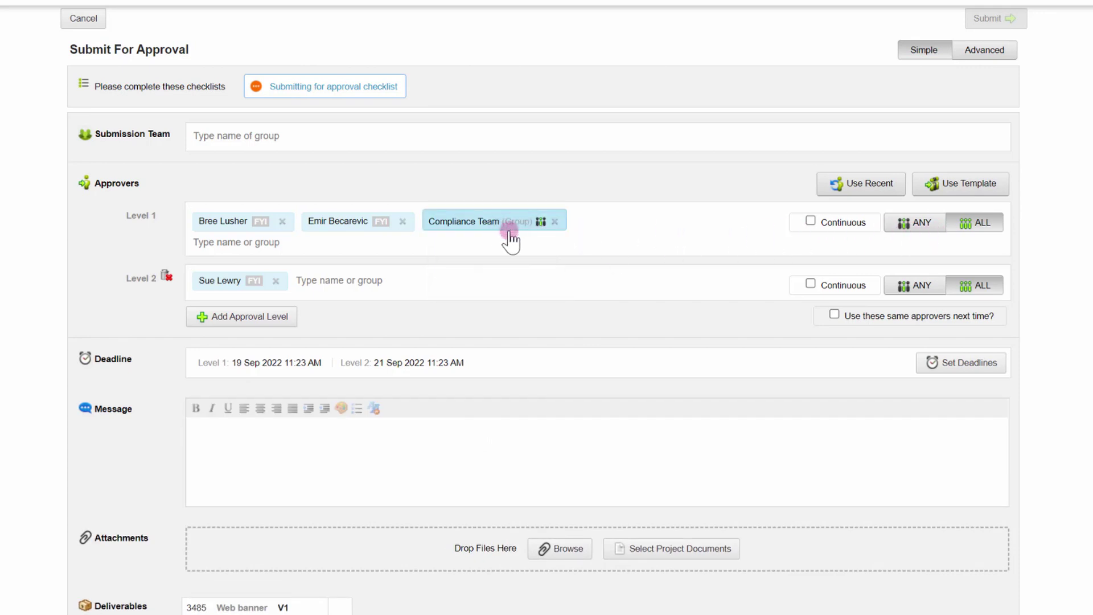
{"action": "mouse_move", "coordinate": [516, 234]}
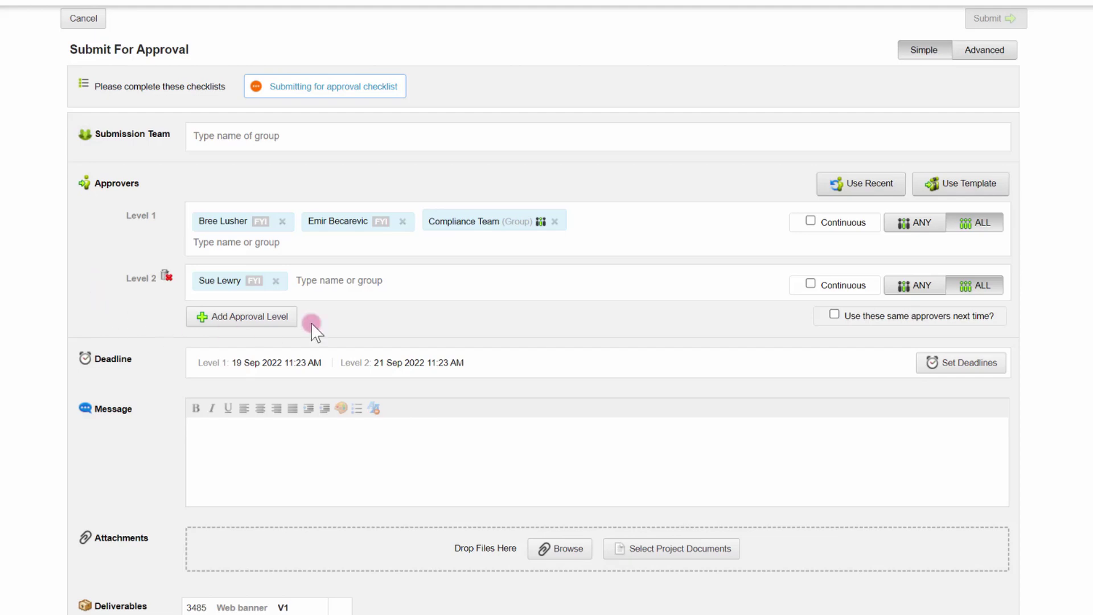
Add an empty third approval level and remove it again.
{"action": "left_click", "coordinate": [232, 319]}
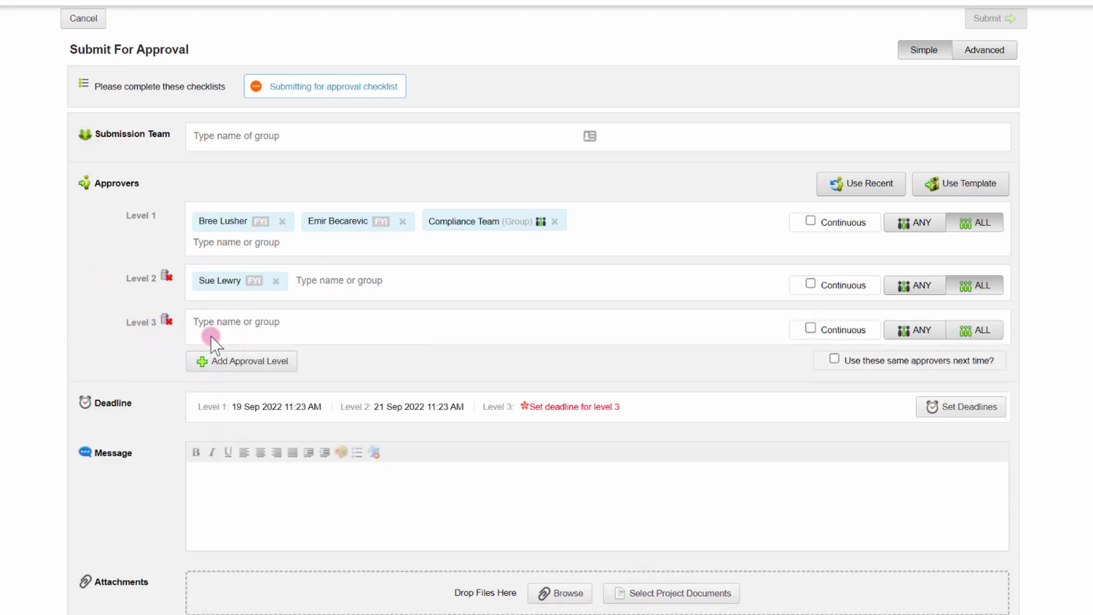
{"action": "left_click", "coordinate": [166, 322]}
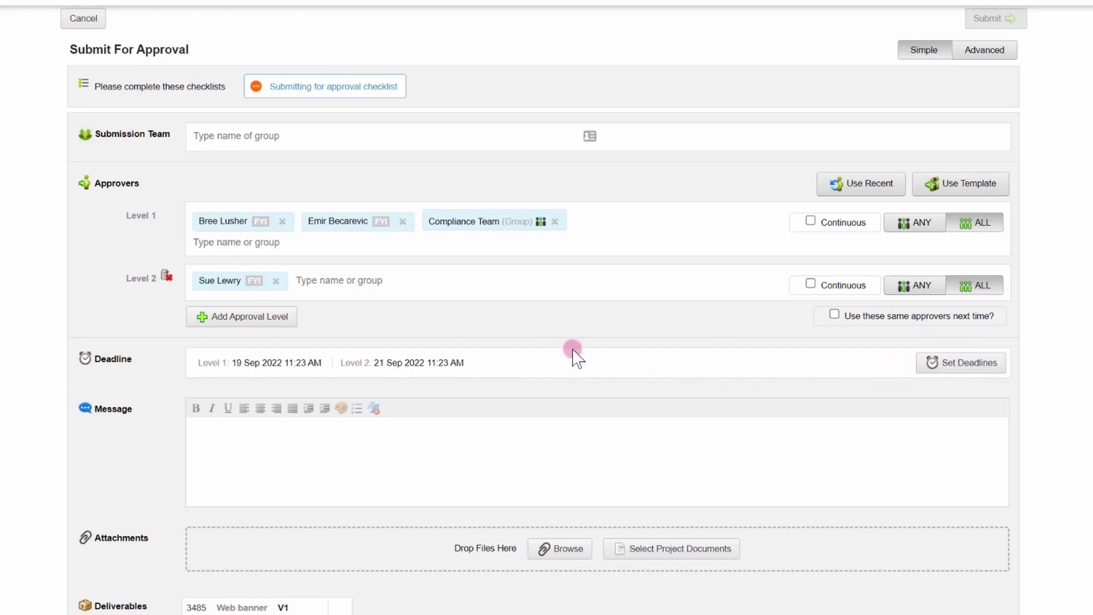
Complete the submitting for approval checklist with all five items checked, and submit Simple Web Mockup3 for approval.
{"action": "left_click", "coordinate": [350, 87]}
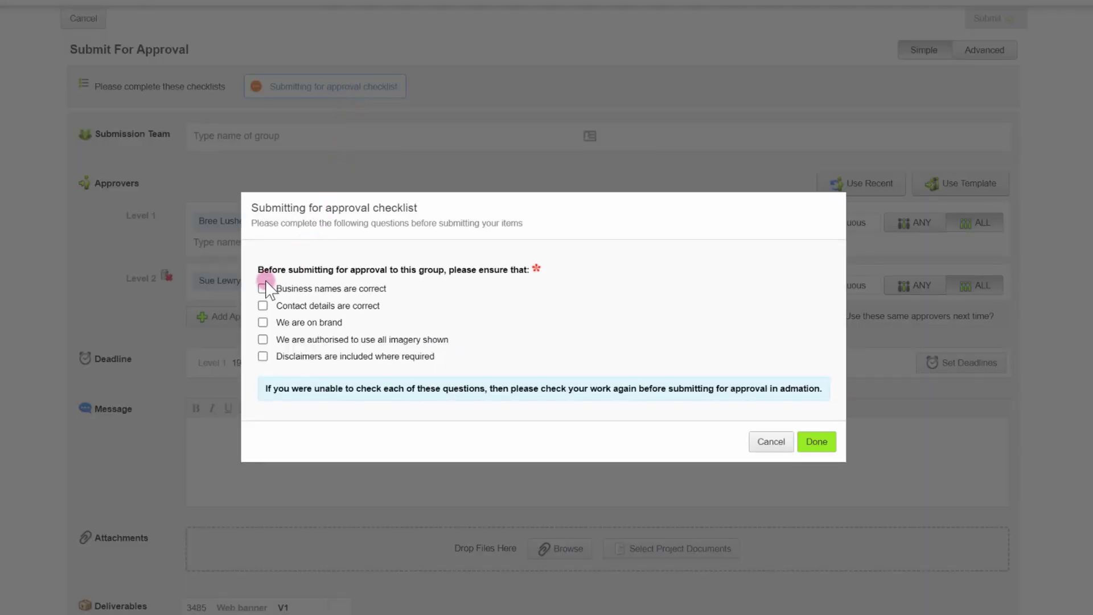
{"action": "left_click", "coordinate": [263, 288]}
{"action": "left_click", "coordinate": [263, 305]}
{"action": "left_click", "coordinate": [263, 322]}
{"action": "left_click", "coordinate": [262, 338]}
{"action": "left_click", "coordinate": [262, 356]}
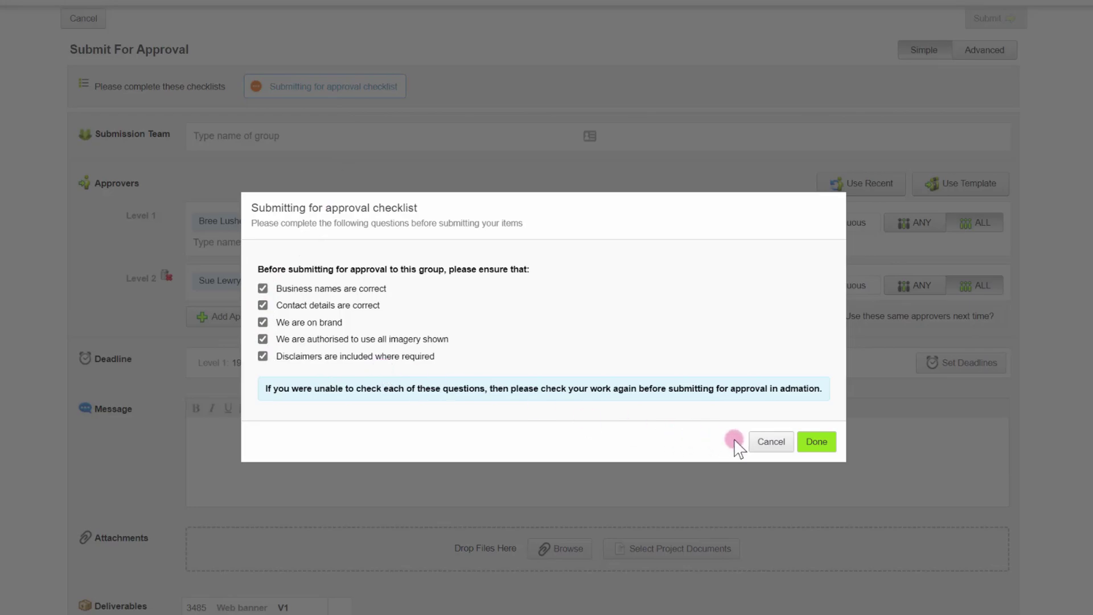
{"action": "left_click", "coordinate": [815, 443]}
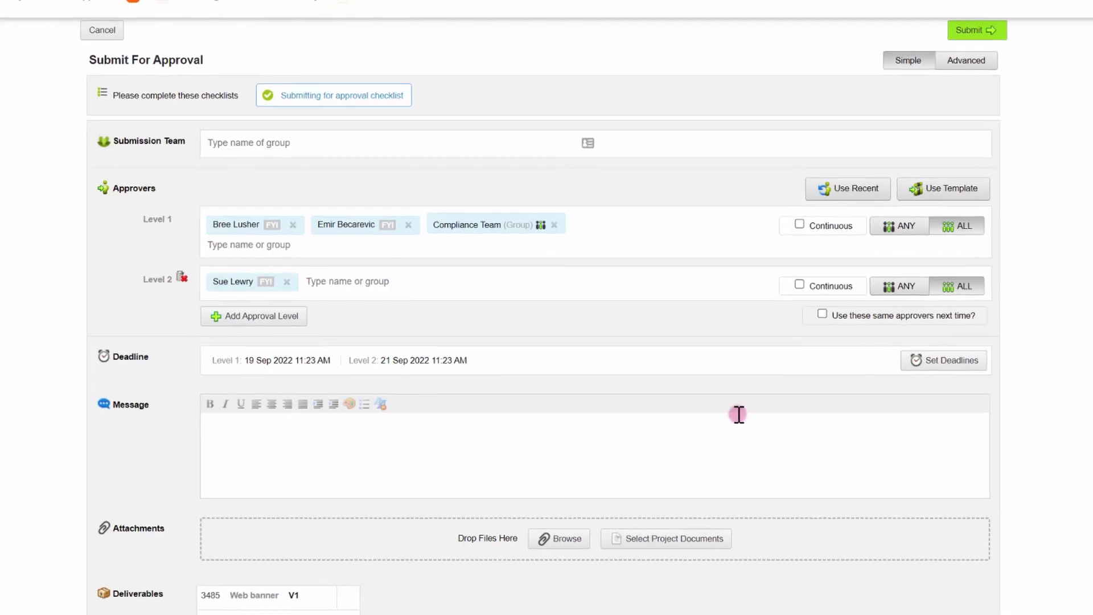
{"action": "left_click", "coordinate": [897, 77]}
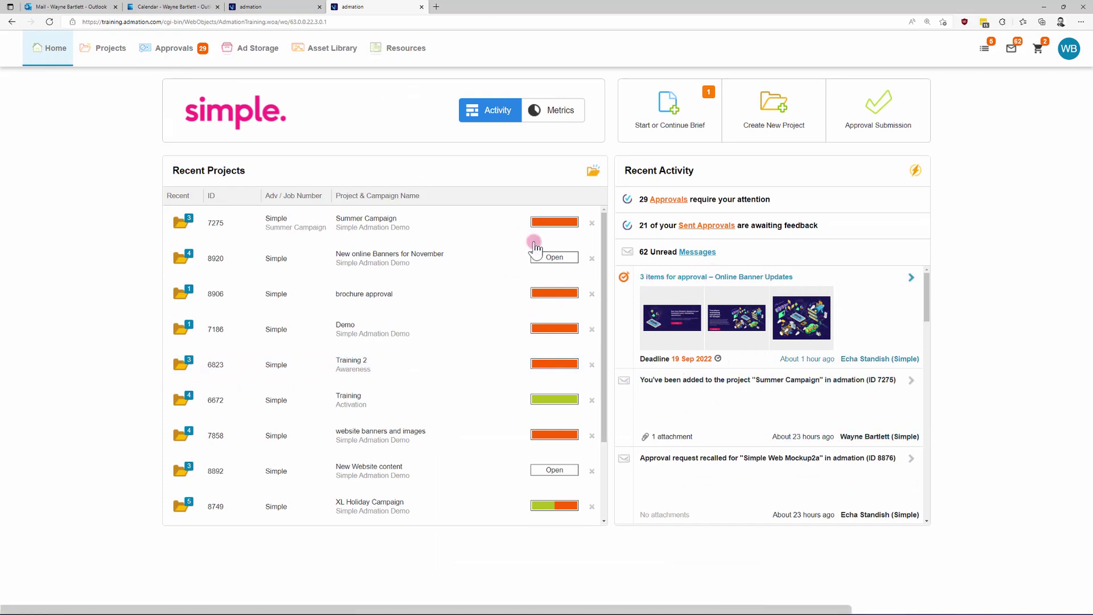
Open the Online Banner Updates items for review from the approval request email, and show all reviewers of Simple Web Mockup2a.
{"action": "left_click", "coordinate": [175, 49]}
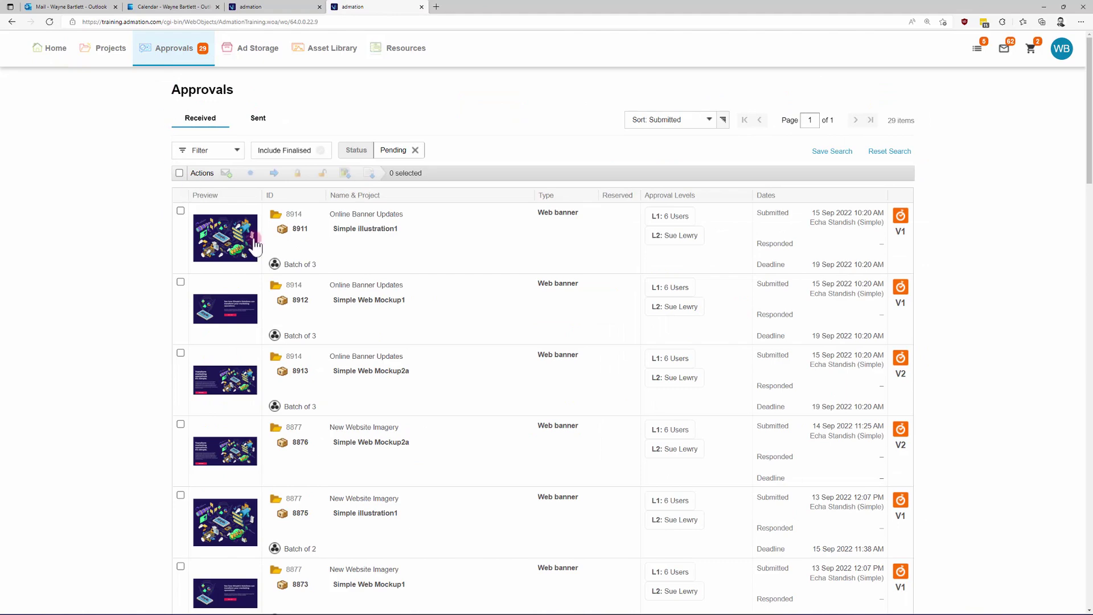
{"action": "left_click", "coordinate": [269, 253]}
{"action": "key", "text": "super+Tab"}
{"action": "left_click", "coordinate": [677, 254]}
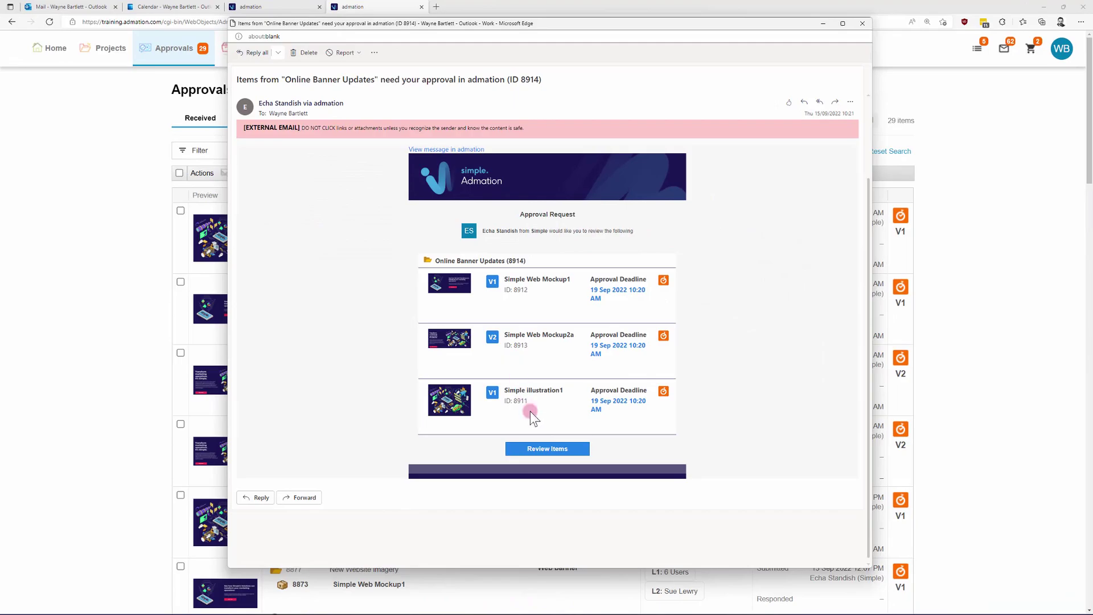
{"action": "left_click", "coordinate": [532, 450]}
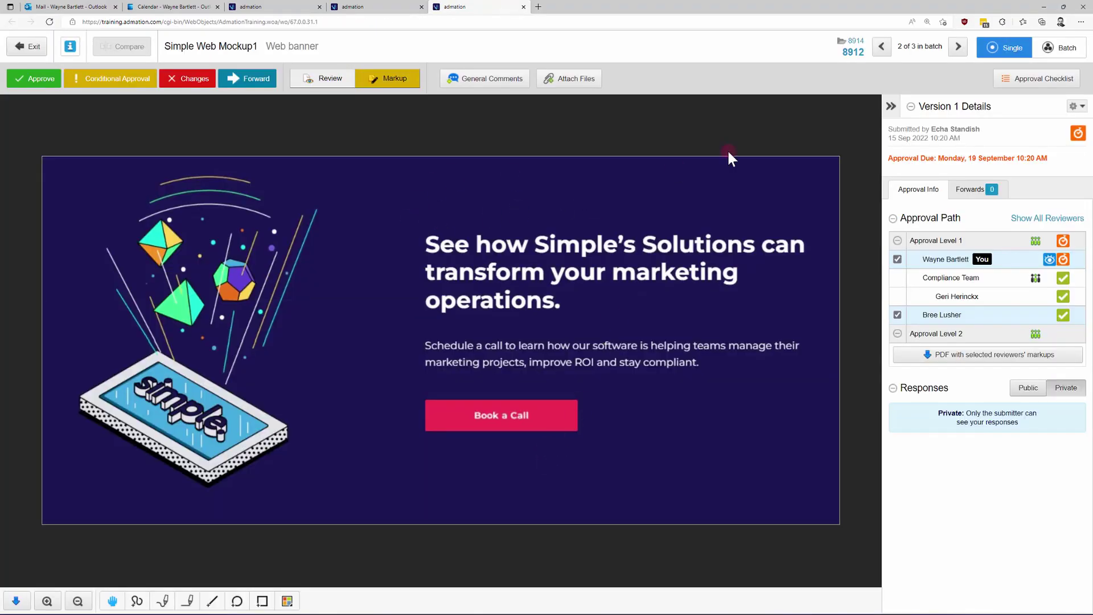
{"action": "left_click", "coordinate": [959, 47]}
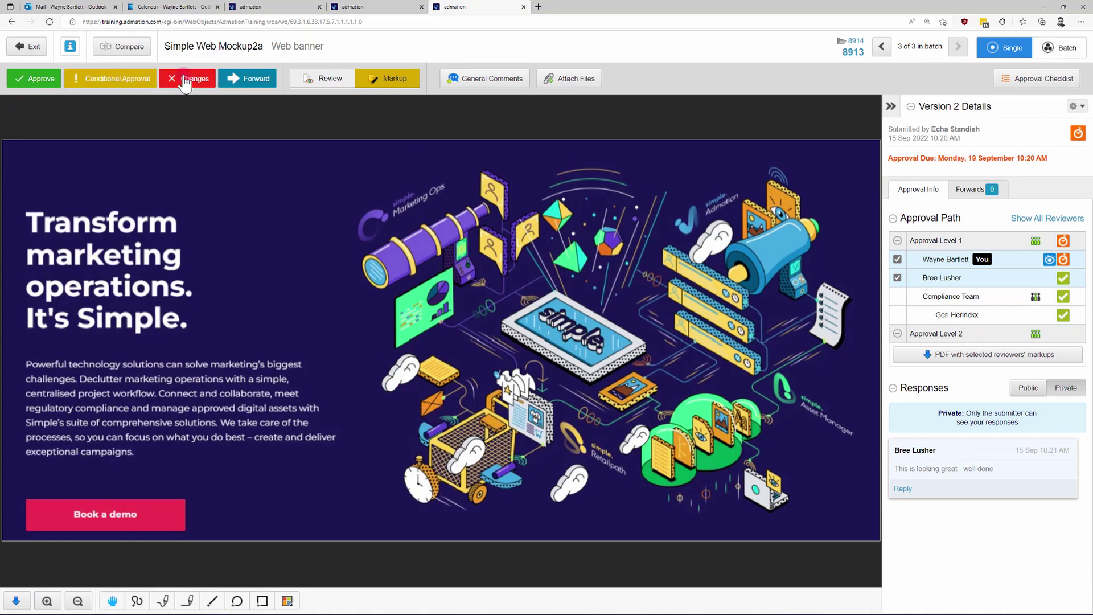
{"action": "left_click", "coordinate": [1014, 218]}
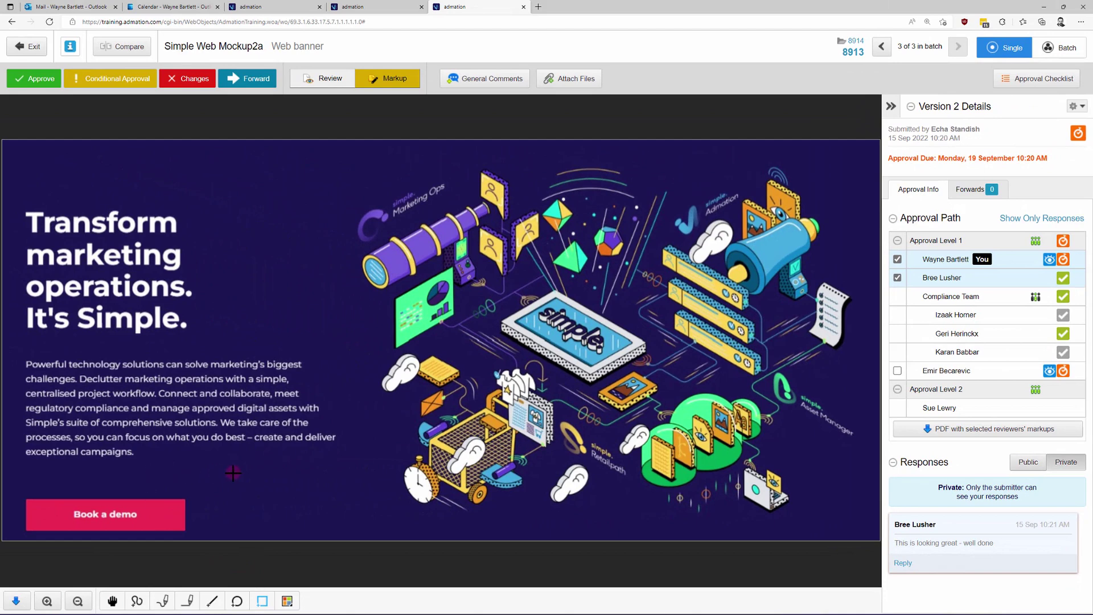
Box the opening lines of the body copy with the comment "check accuracy" and the headline with a comment to consider changing it.
{"action": "left_click_drag", "start_coordinate": [18, 353], "coordinate": [350, 395]}
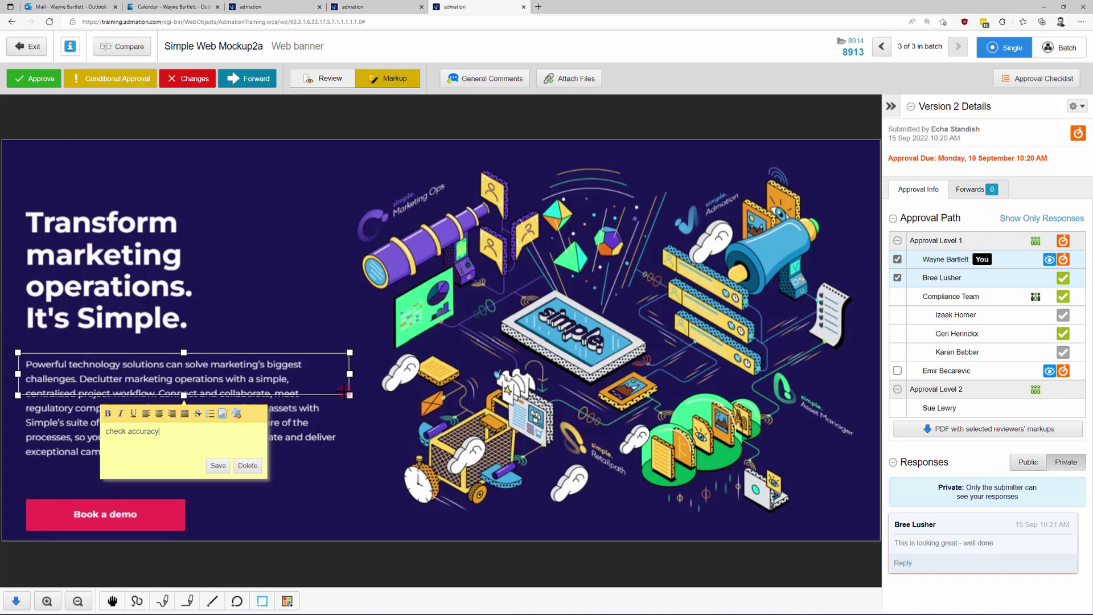
{"action": "left_click", "coordinate": [218, 466]}
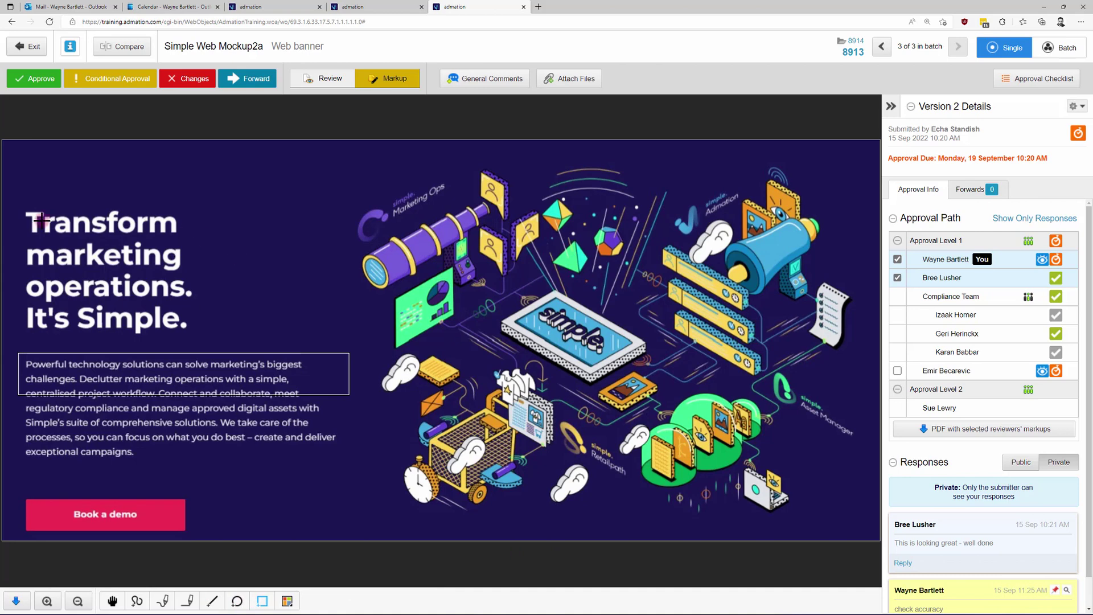
{"action": "left_click_drag", "start_coordinate": [22, 208], "coordinate": [219, 329]}
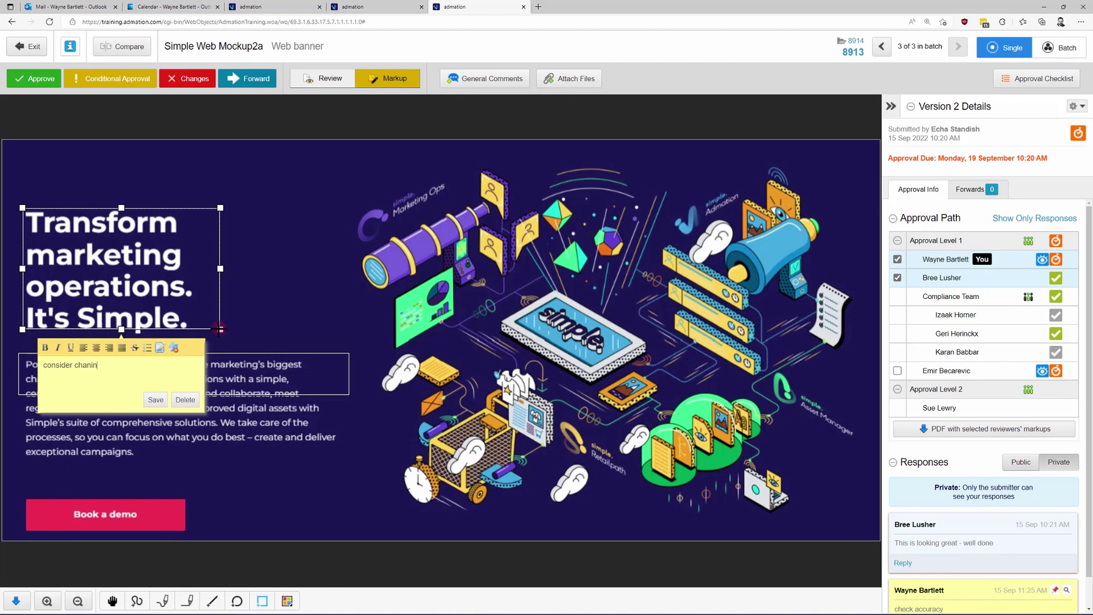
{"action": "left_click", "coordinate": [155, 400]}
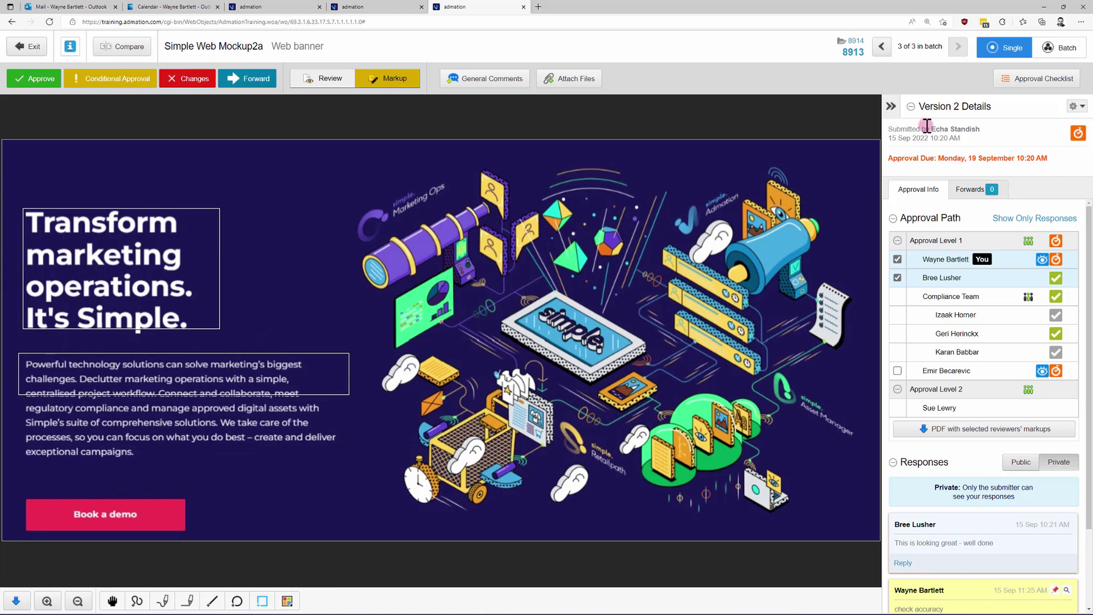
View the approval items as a batch, select all of them, and return to the single view of Simple Web Mockup2a.
{"action": "left_click", "coordinate": [1046, 49]}
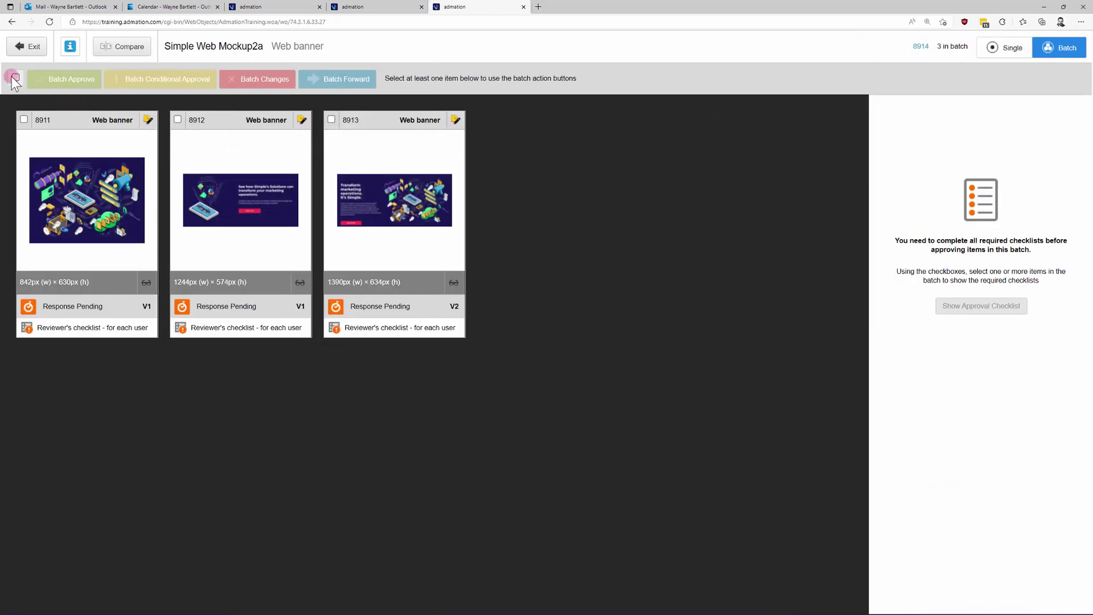
{"action": "left_click", "coordinate": [15, 78]}
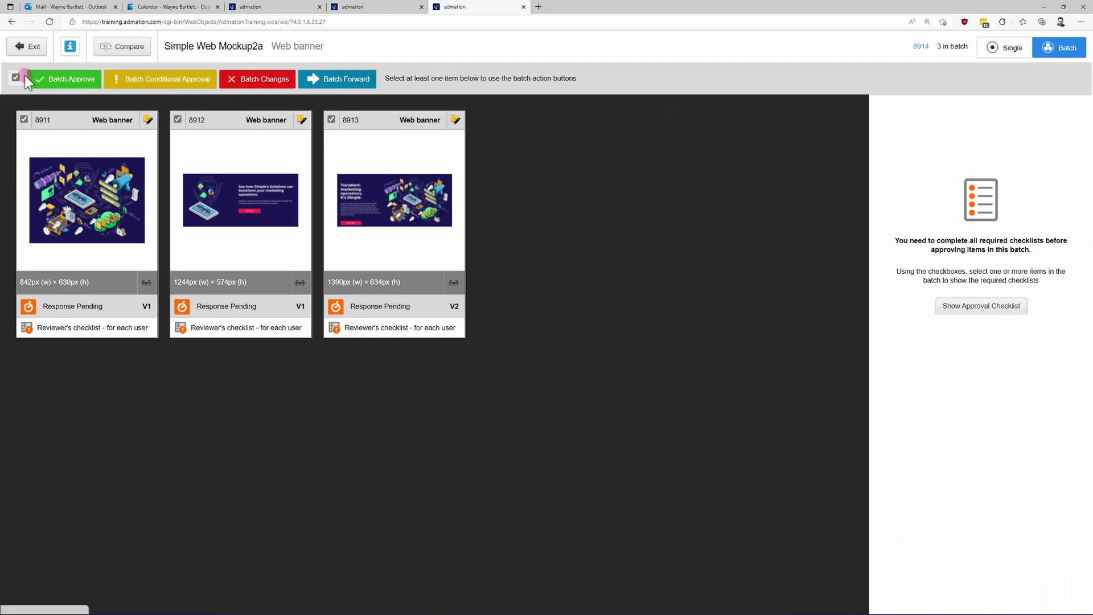
{"action": "left_click", "coordinate": [1006, 50]}
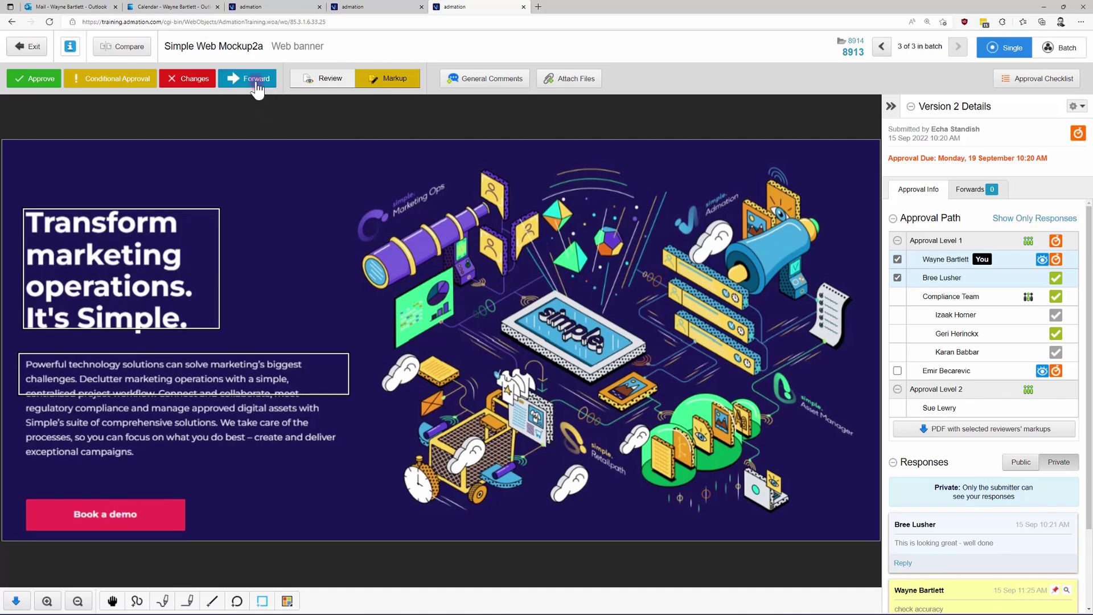
Examine the options for forwarding Simple Web Mockup2a and its list of forwards, and return to the approval information.
{"action": "left_click", "coordinate": [256, 82]}
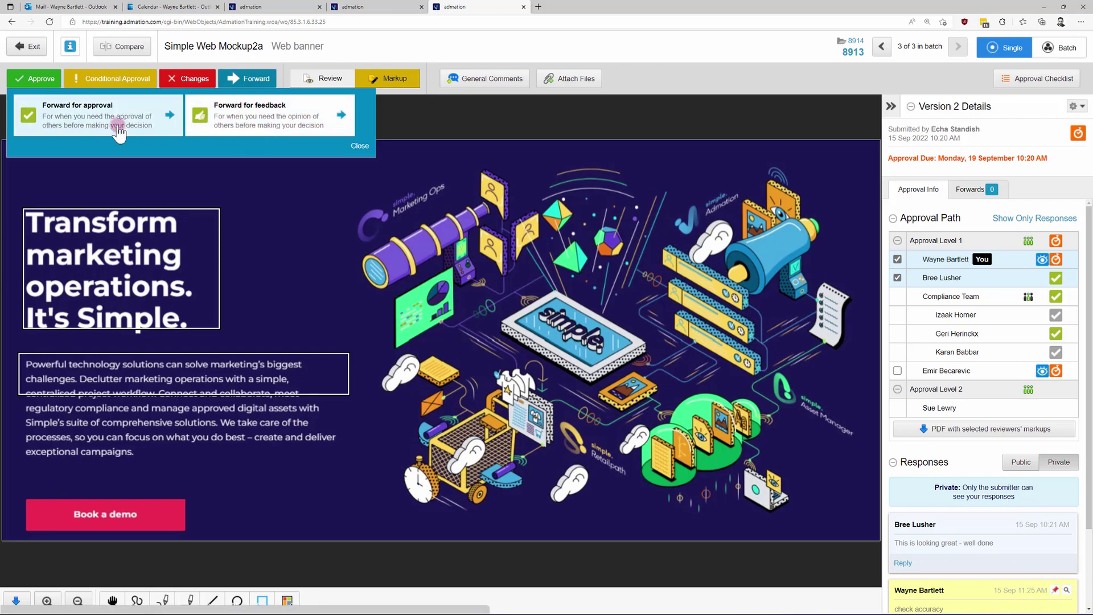
{"action": "left_click", "coordinate": [360, 146]}
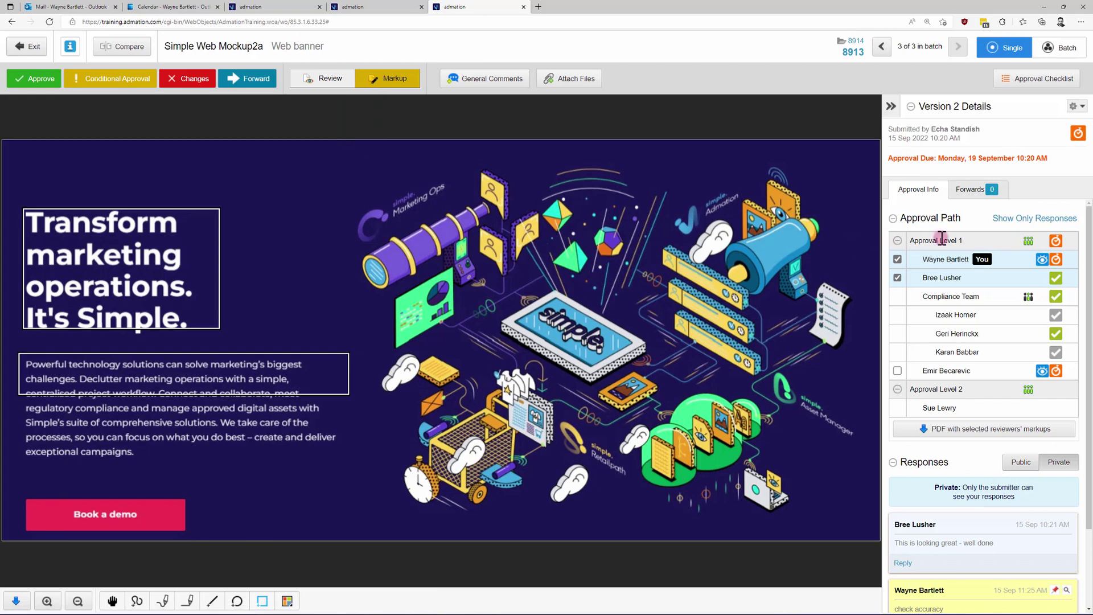
{"action": "left_click", "coordinate": [970, 189]}
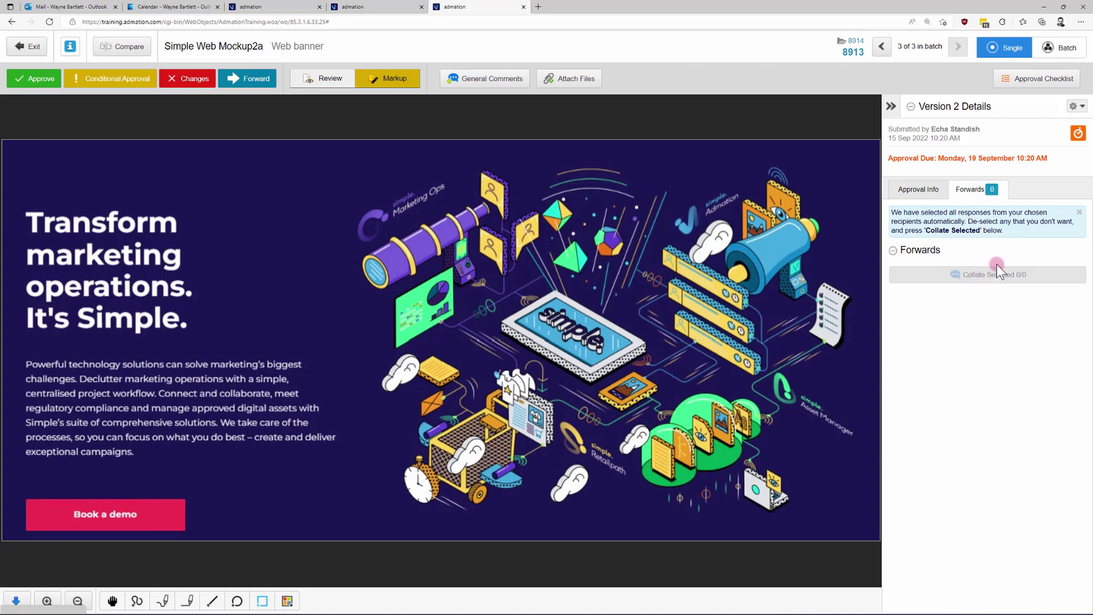
{"action": "left_click", "coordinate": [918, 191]}
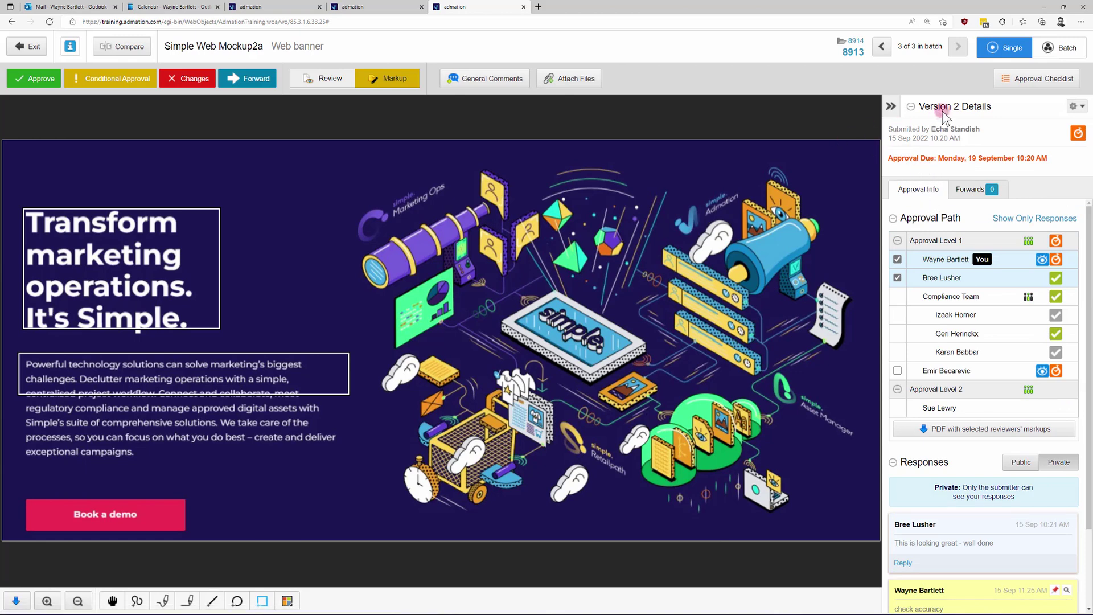
Compare versions 1 and 2 of Simple Web Mockup2a side by side, and return to the single view.
{"action": "left_click_drag", "start_coordinate": [928, 107], "coordinate": [1000, 104]}
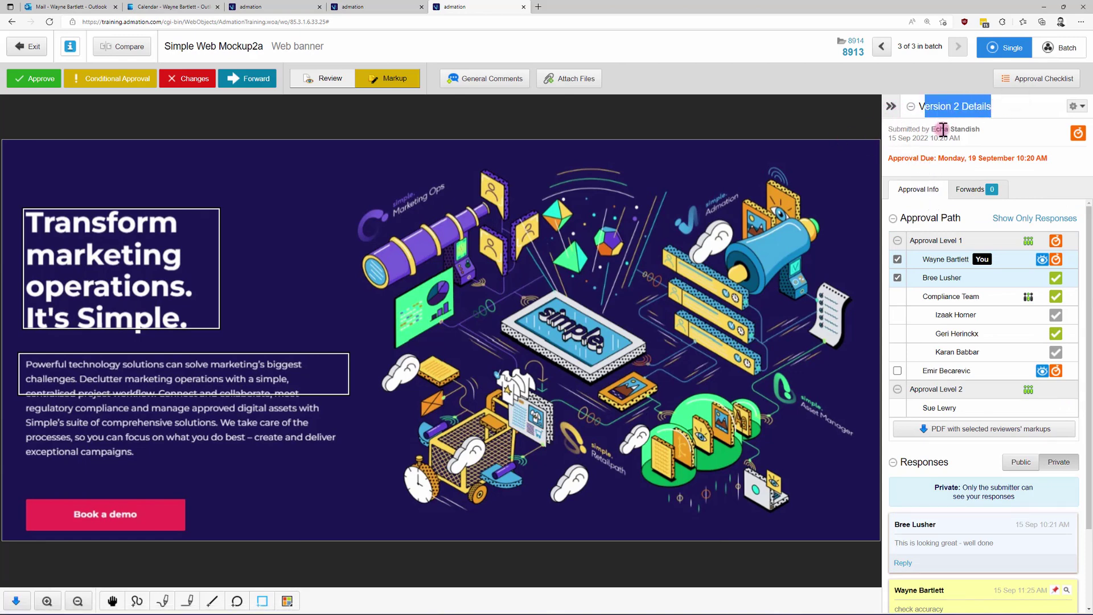
{"action": "left_click", "coordinate": [941, 111]}
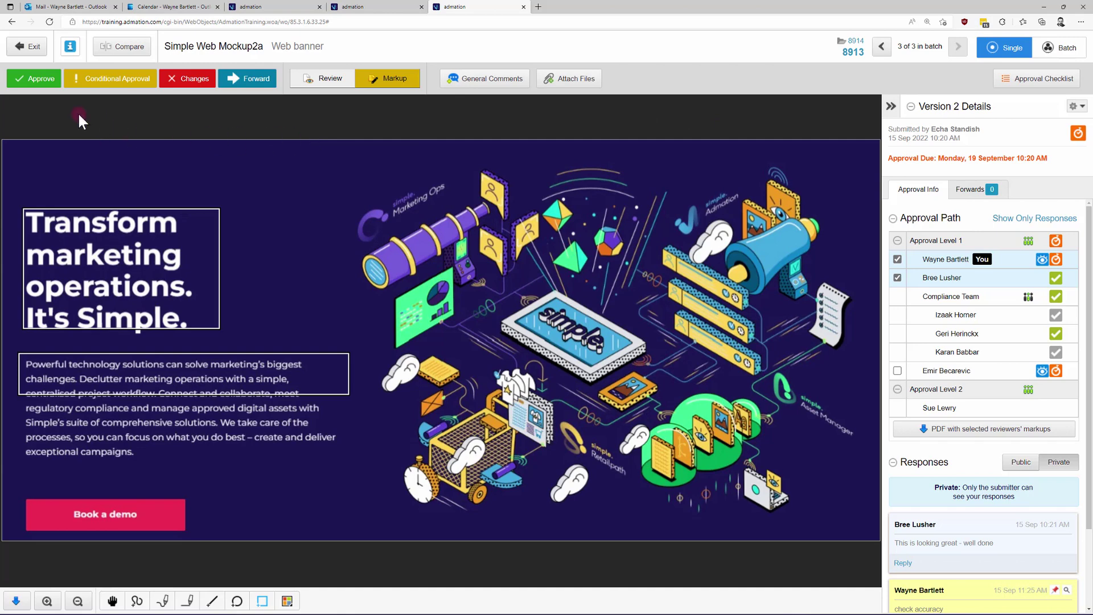
{"action": "left_click", "coordinate": [124, 50]}
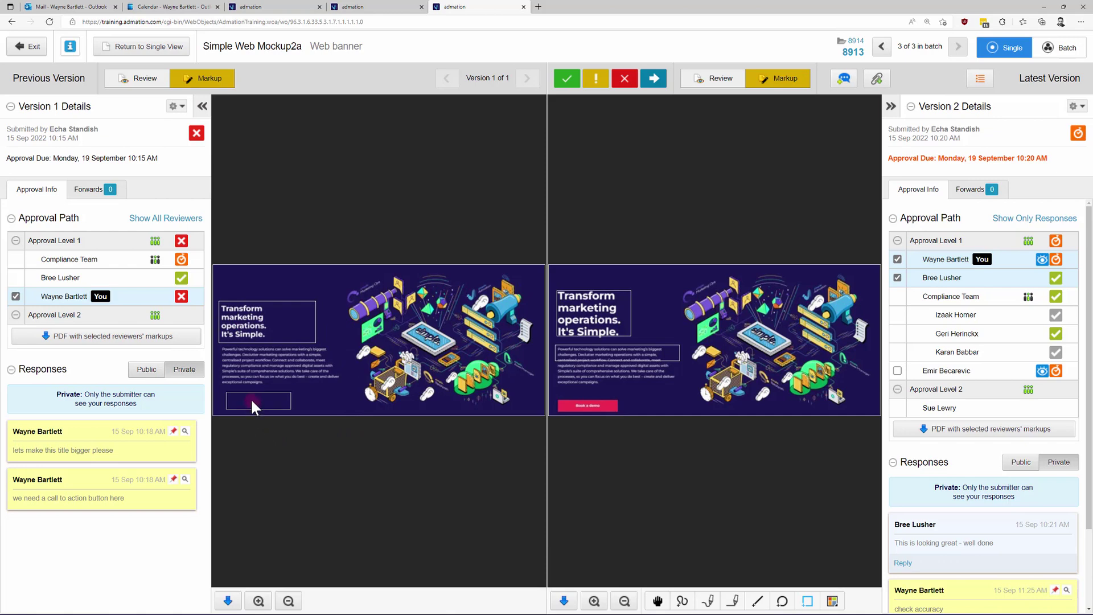
{"action": "mouse_move", "coordinate": [593, 353]}
{"action": "left_click", "coordinate": [120, 49]}
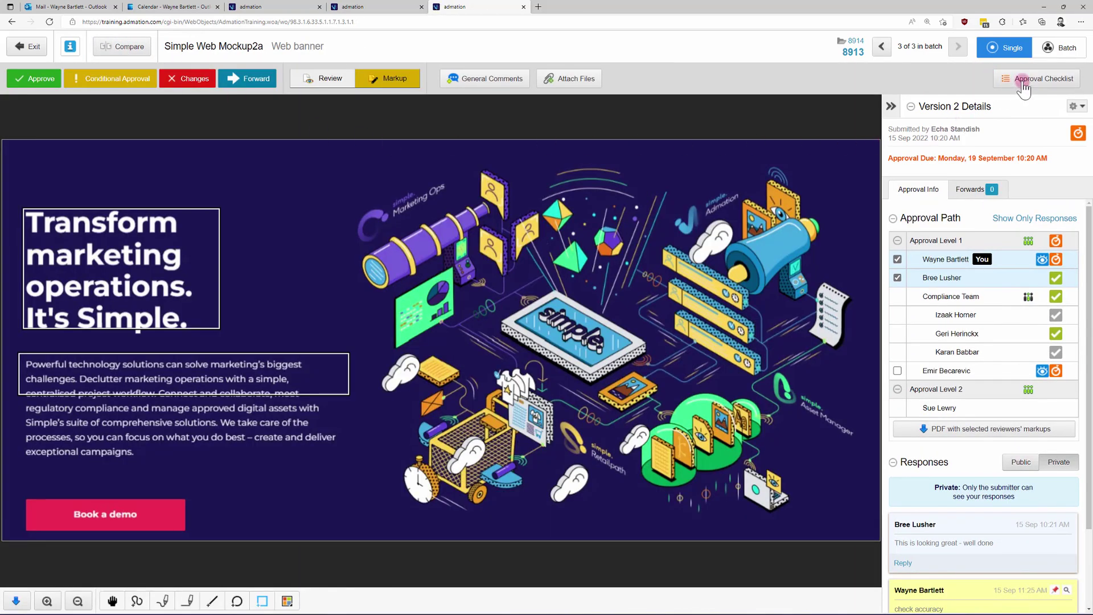
Complete the reviewer's checklist with Yes for branding, spelling and grammar, and legal advice, and open the Online Banner Updates project.
{"action": "left_click", "coordinate": [1005, 79]}
{"action": "left_click", "coordinate": [909, 153]}
{"action": "left_click", "coordinate": [909, 194]}
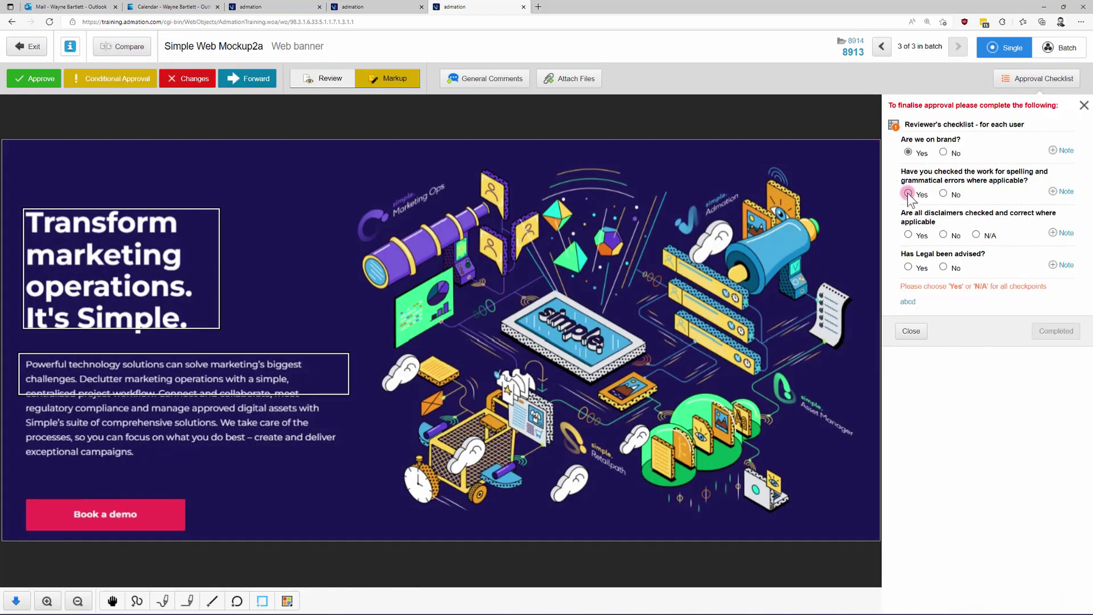
{"action": "left_click", "coordinate": [909, 267]}
{"action": "left_click", "coordinate": [1050, 335]}
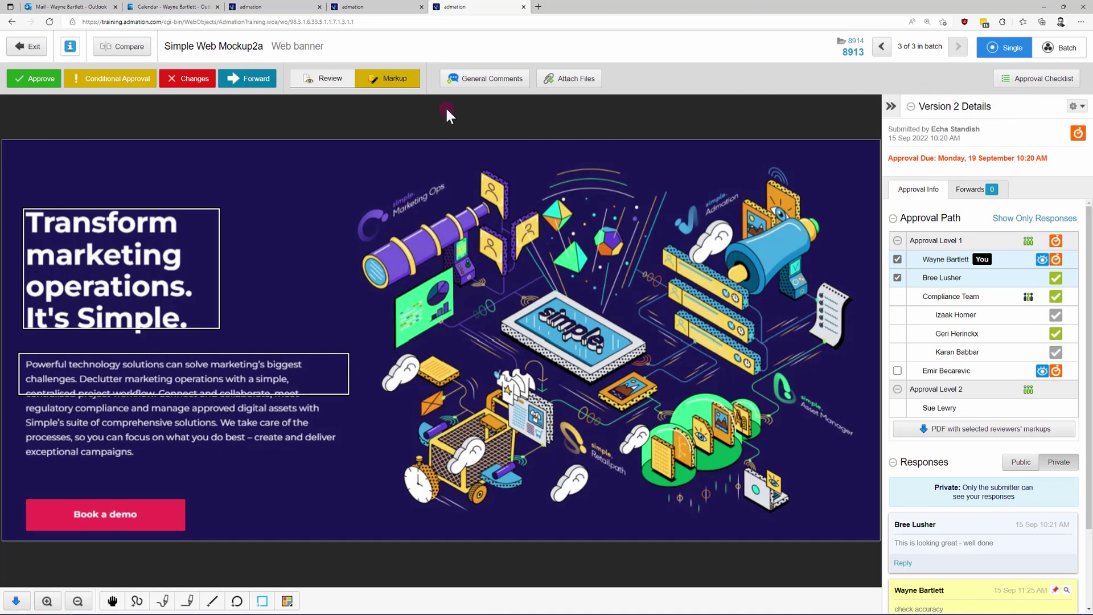
{"action": "left_click", "coordinate": [853, 45]}
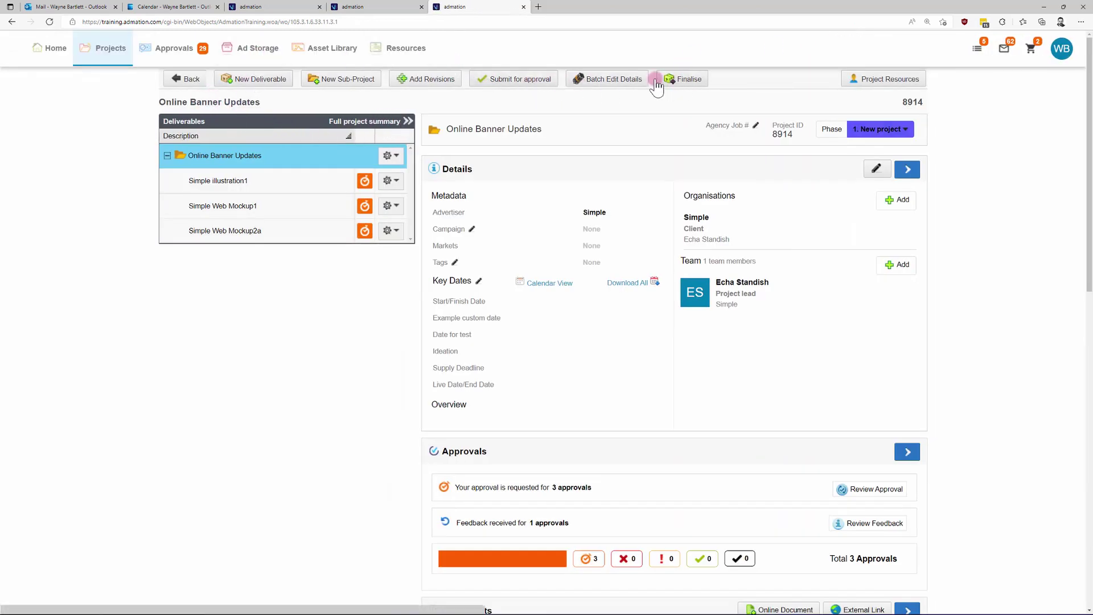
Examine the stored assets in Ad Storage and the Tags and Asset Type criteria of its search filter.
{"action": "left_click", "coordinate": [258, 51]}
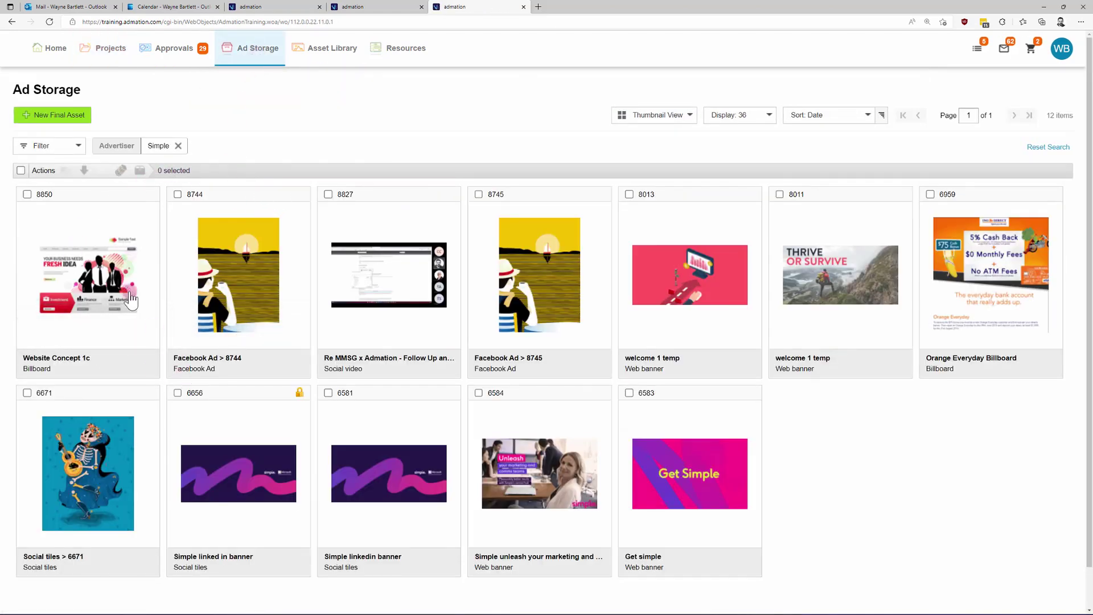
{"action": "left_click", "coordinate": [76, 145]}
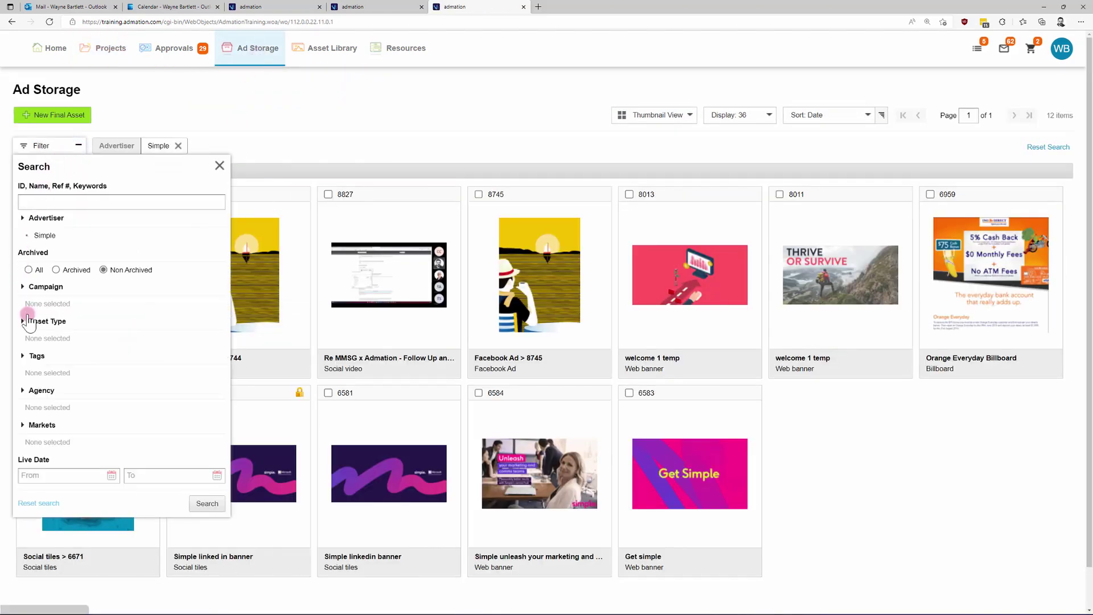
{"action": "left_click", "coordinate": [23, 357]}
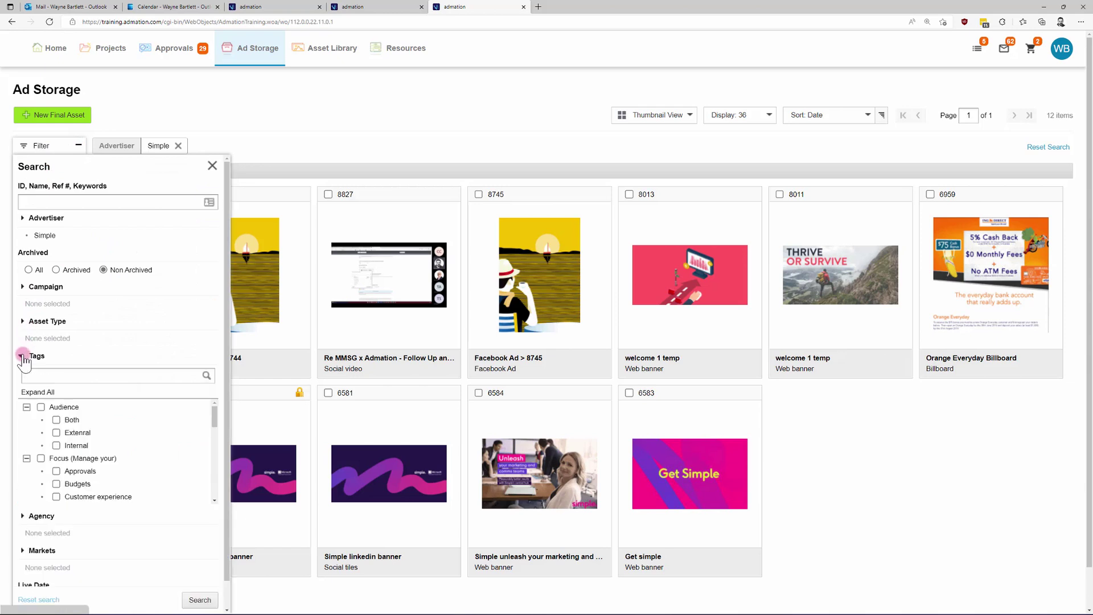
{"action": "left_click", "coordinate": [23, 356]}
{"action": "left_click", "coordinate": [23, 323]}
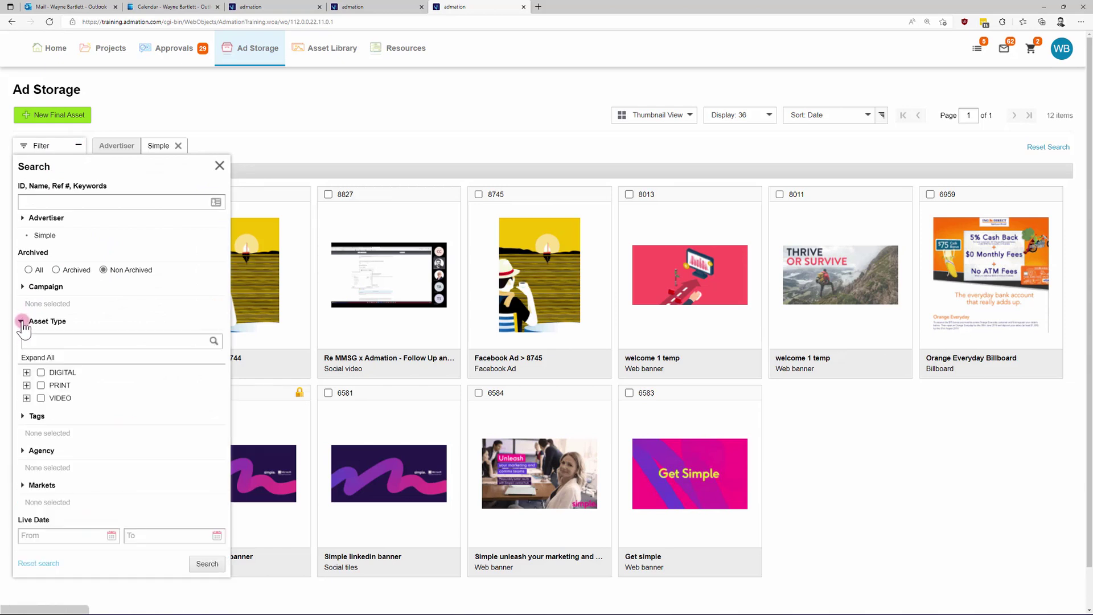
{"action": "left_click", "coordinate": [23, 323]}
{"action": "left_click", "coordinate": [324, 145]}
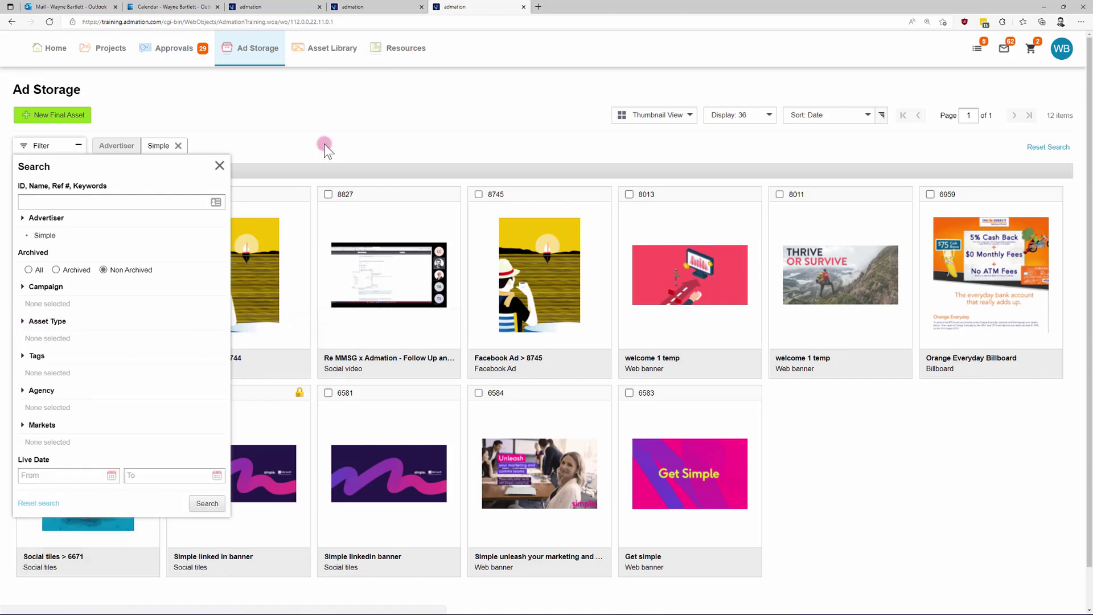
{"action": "left_click", "coordinate": [219, 166]}
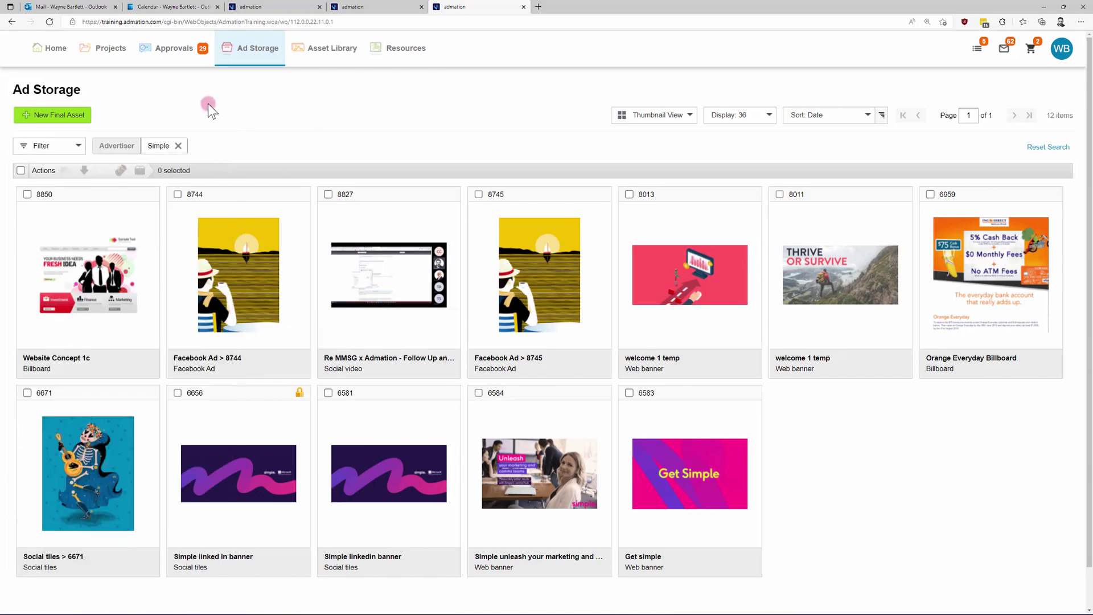
Look through the projects list and the detail summary of the Summer Campaign project.
{"action": "left_click", "coordinate": [122, 51]}
{"action": "left_click", "coordinate": [227, 250]}
{"action": "scroll", "coordinate": [894, 336], "scroll_direction": "down", "scroll_amount": 5}
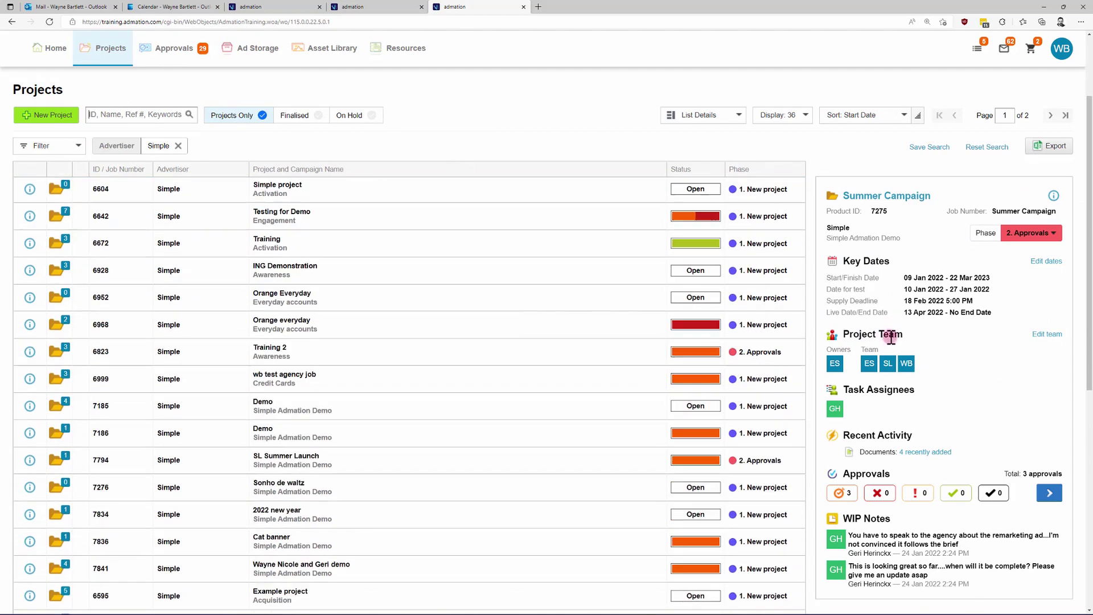
{"action": "scroll", "coordinate": [860, 421], "scroll_direction": "up", "scroll_amount": 5}
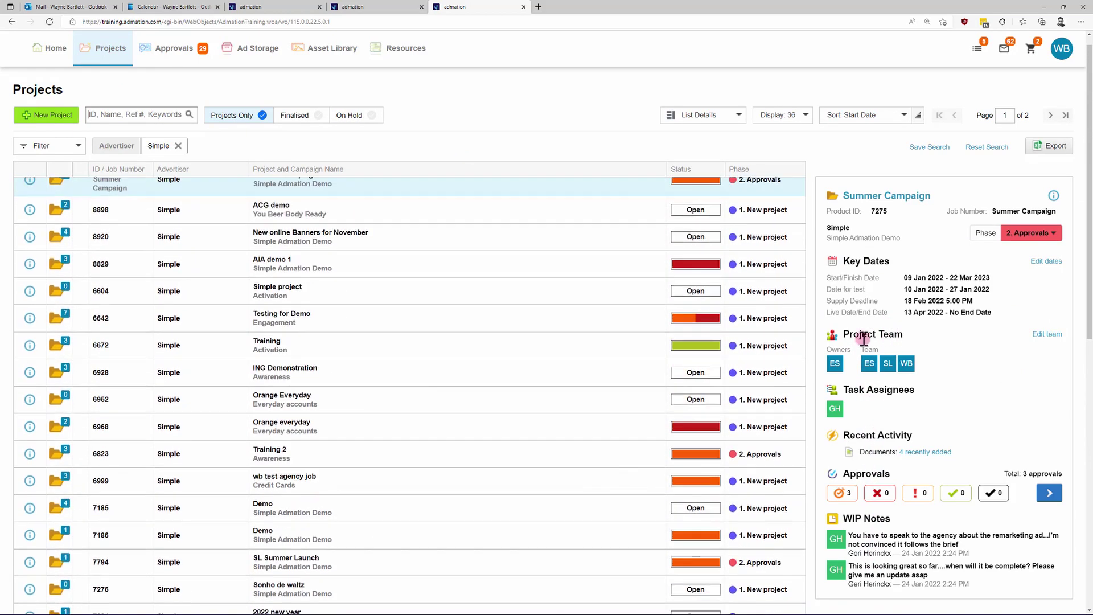
Display the projects in Columns View by week, and switch them to Date View.
{"action": "left_click", "coordinate": [741, 122]}
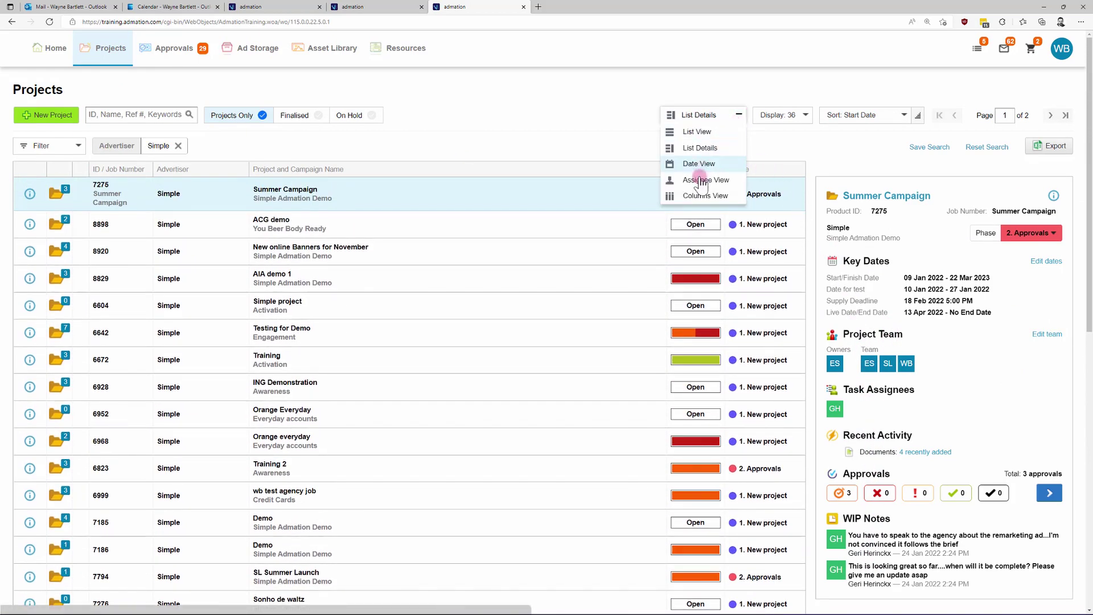
{"action": "left_click", "coordinate": [703, 195]}
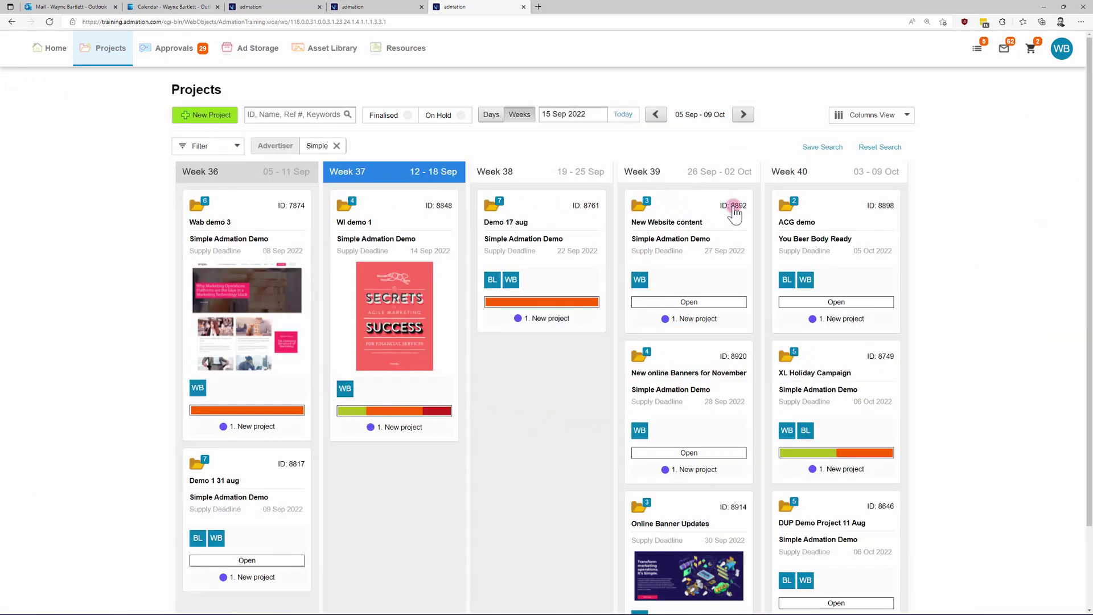
{"action": "left_click", "coordinate": [907, 115]}
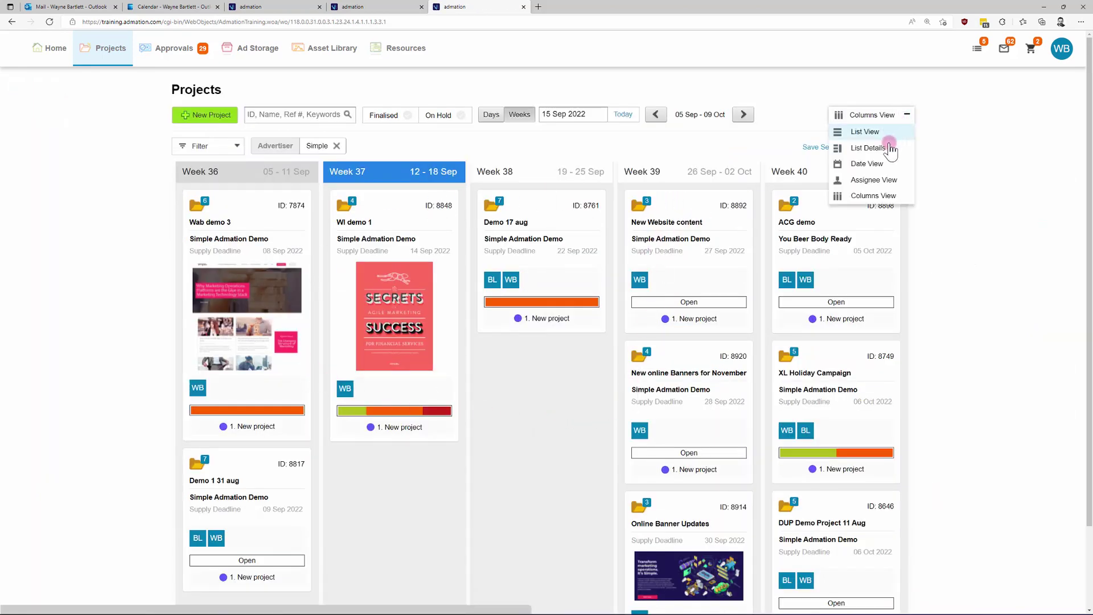
{"action": "left_click", "coordinate": [555, 203]}
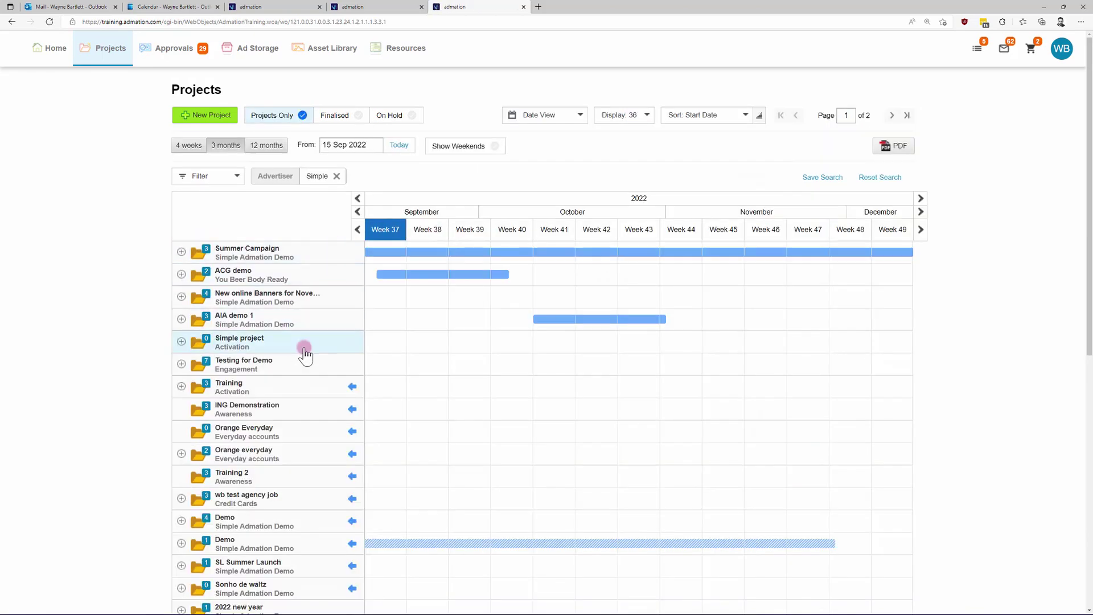
Expand the key dates of Summer Campaign in the project timeline, and return to the home page.
{"action": "left_click", "coordinate": [182, 252]}
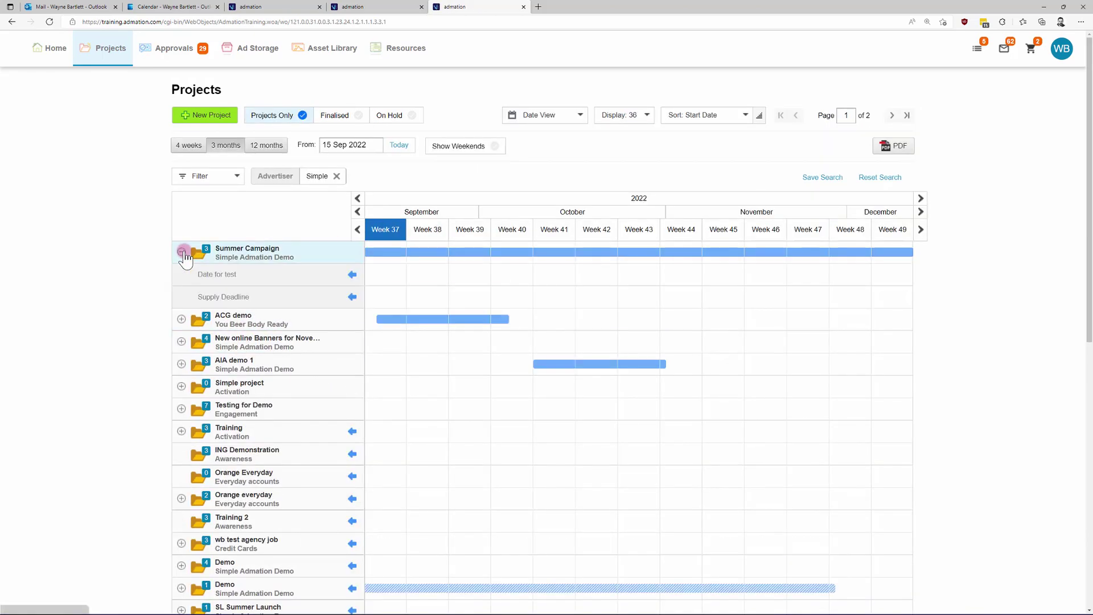
{"action": "left_click", "coordinate": [182, 342]}
{"action": "left_click", "coordinate": [182, 342]}
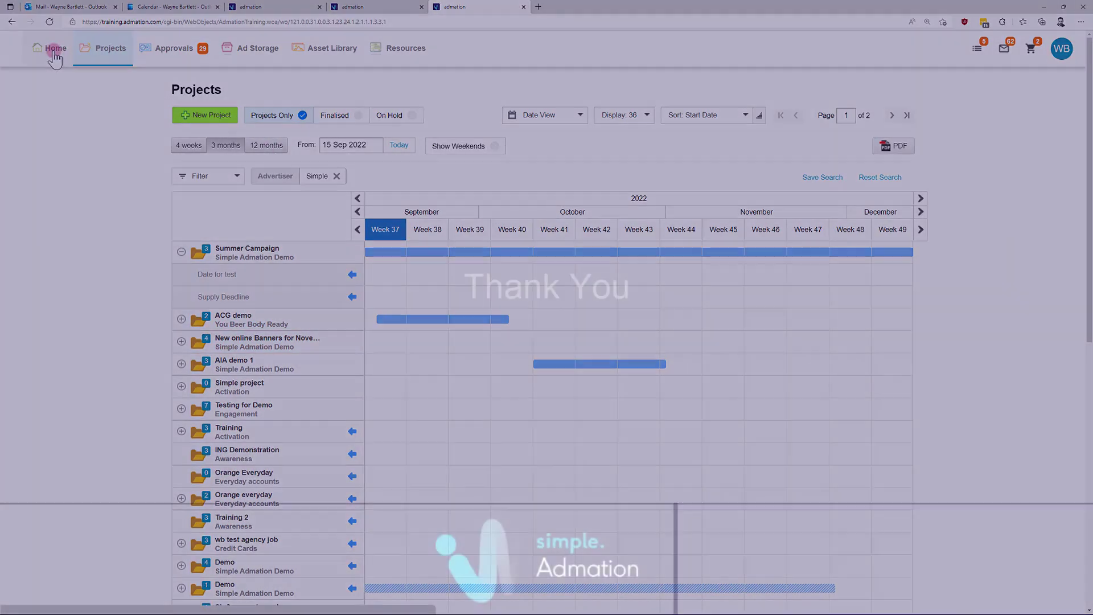
{"action": "left_click", "coordinate": [59, 55]}
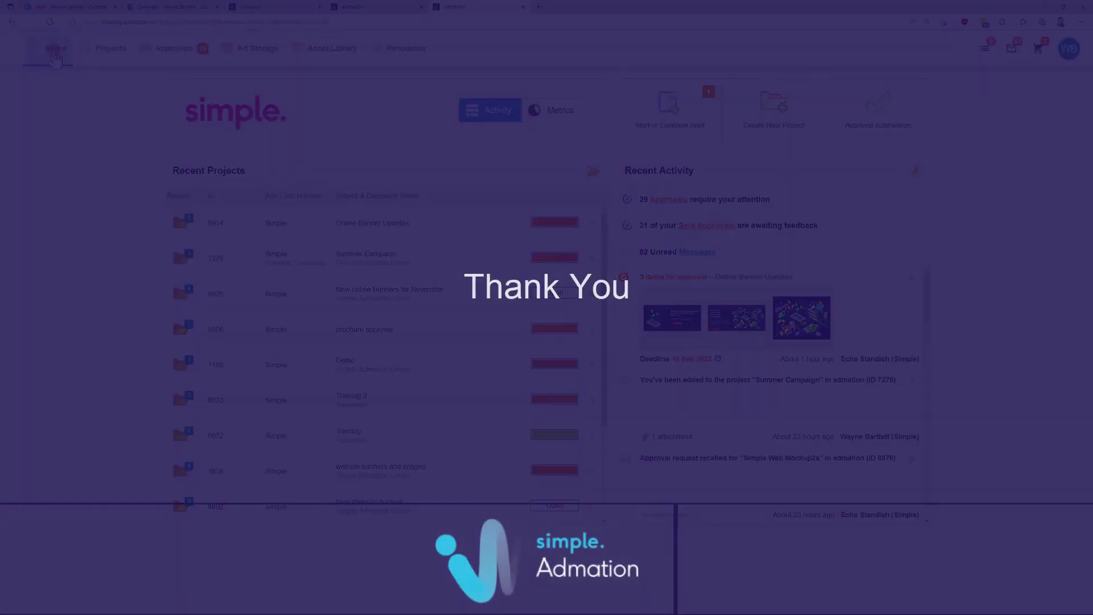